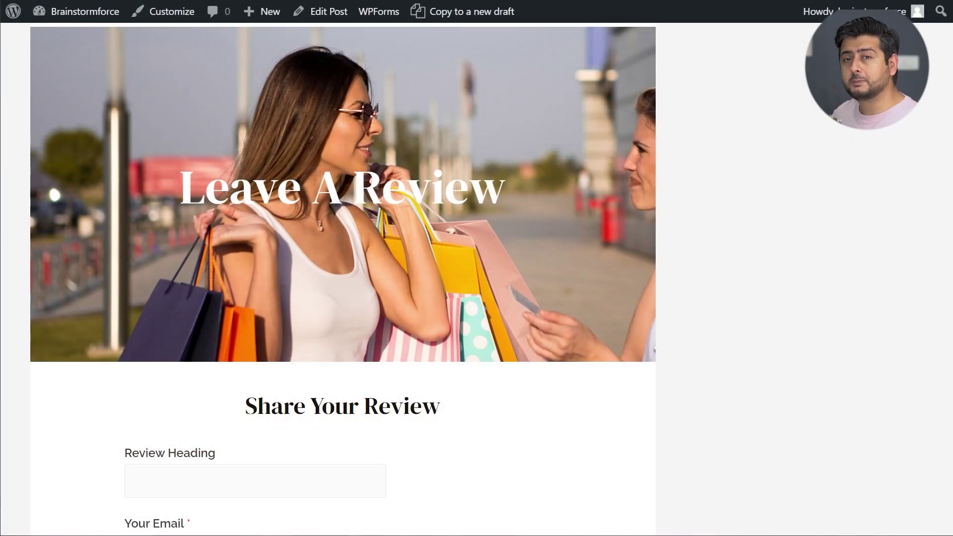
# Scroll the finished review page to the footer and back up to the star-rating animation.
pyautogui.scroll(-8, 342, 278)
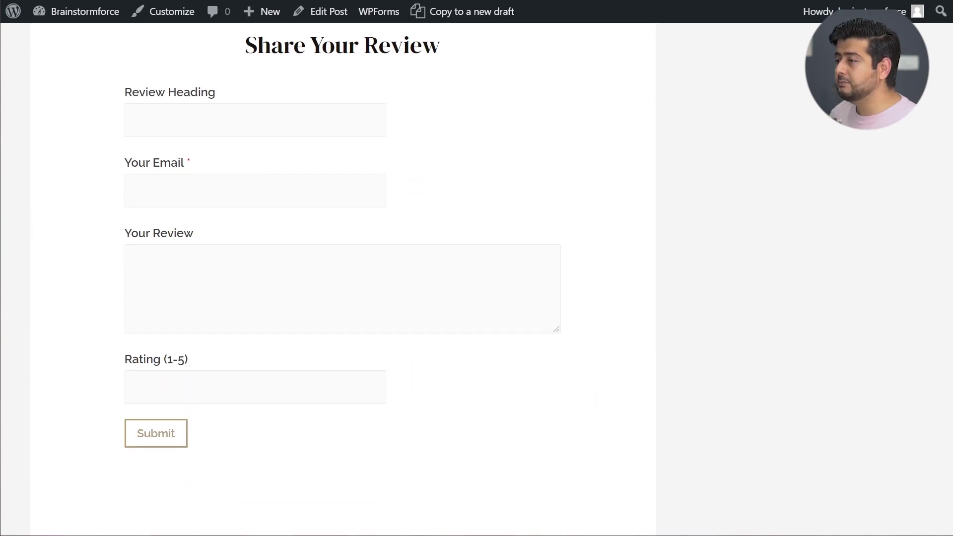
pyautogui.scroll(-6, 950, 149)
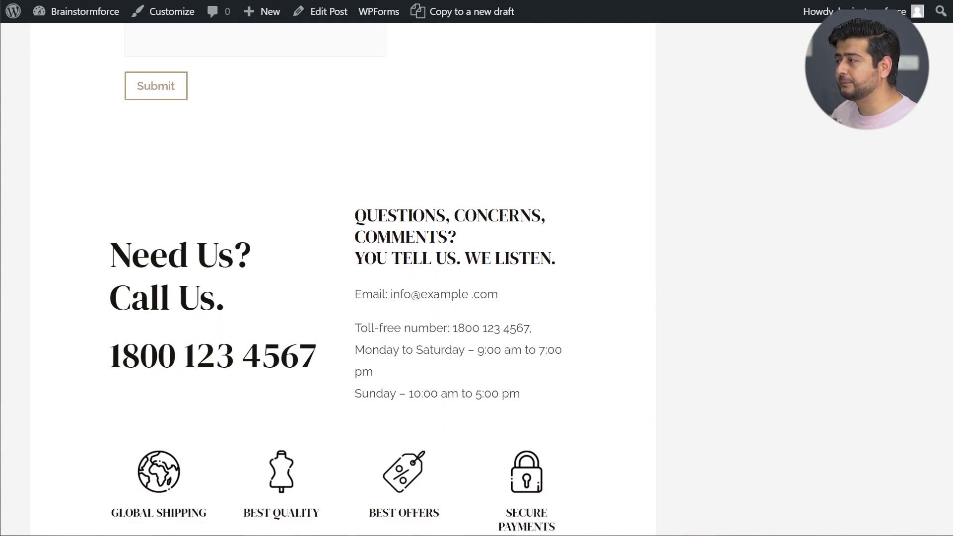
pyautogui.scroll(13, 950, 149)
pyautogui.scroll(2, 951, 140)
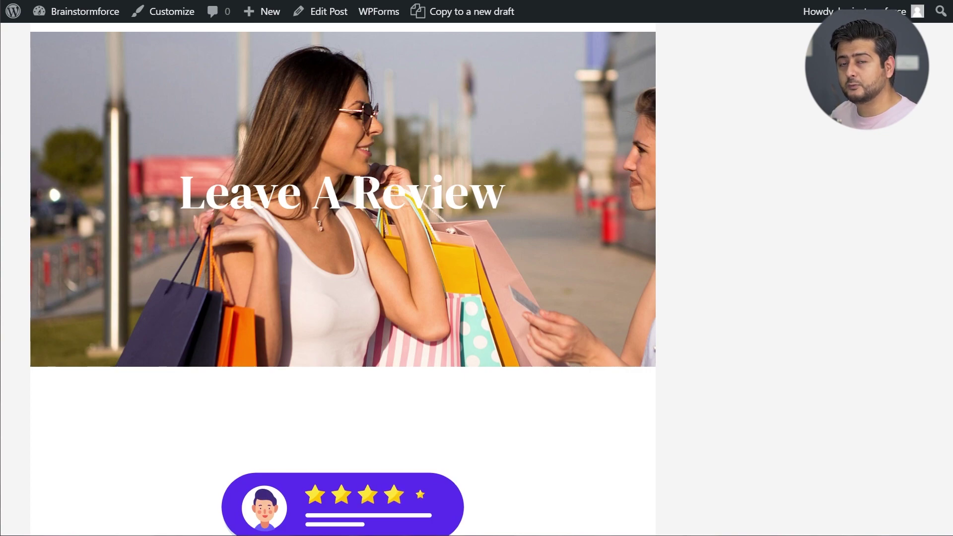
# Scroll the review page down toward the Share Your Review form.
pyautogui.scroll(-5, 545, 241)
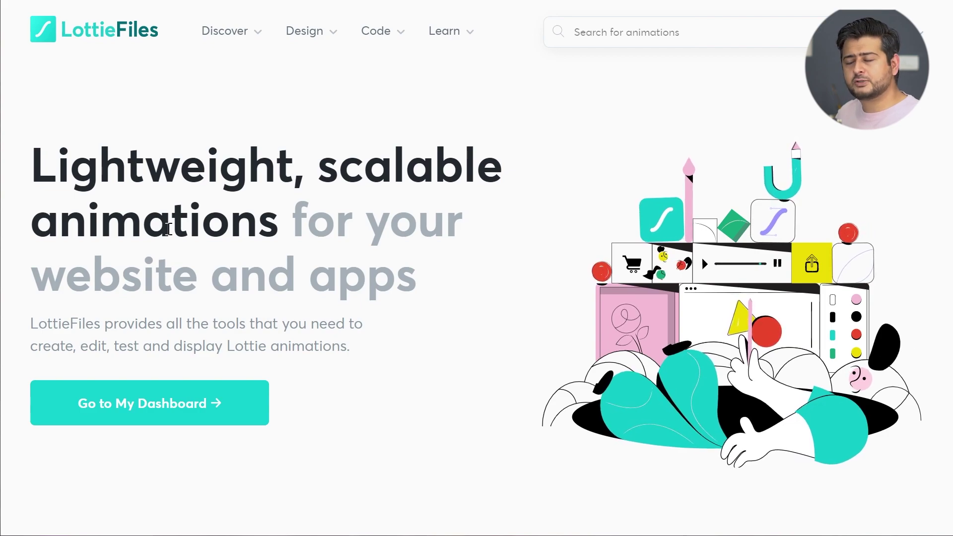
pyautogui.scroll(-5, 352, 230)
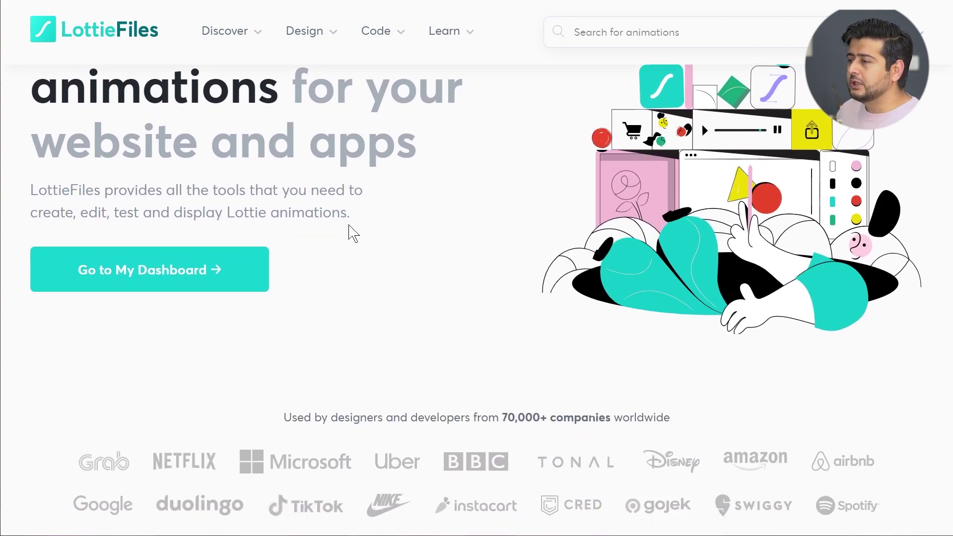
pyautogui.scroll(-3, 356, 227)
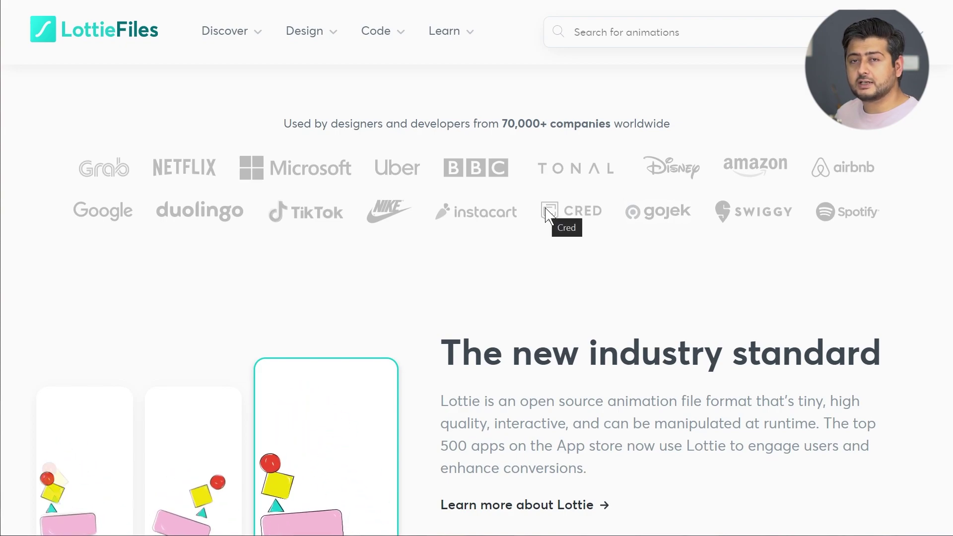
pyautogui.scroll(-3, 549, 216)
pyautogui.scroll(-3, 549, 215)
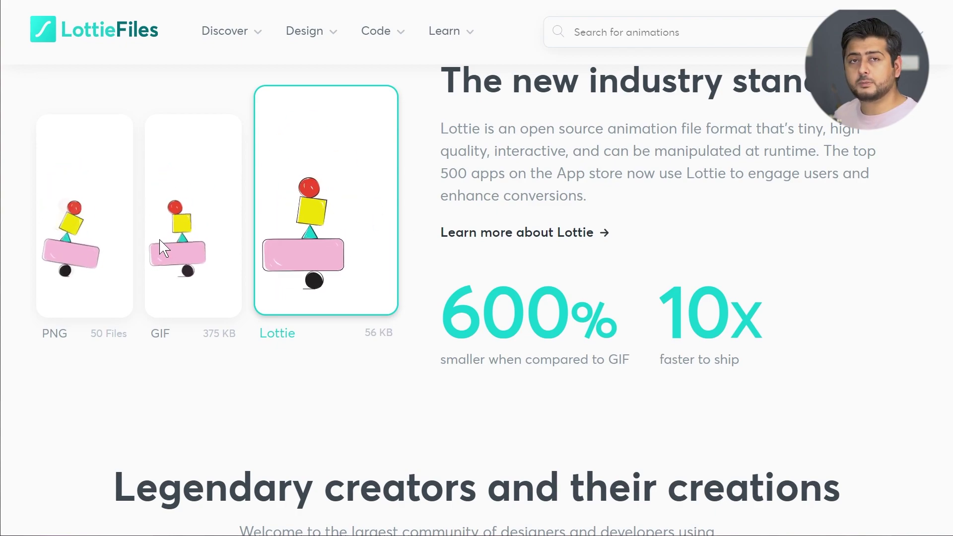
pyautogui.scroll(-6, 598, 272)
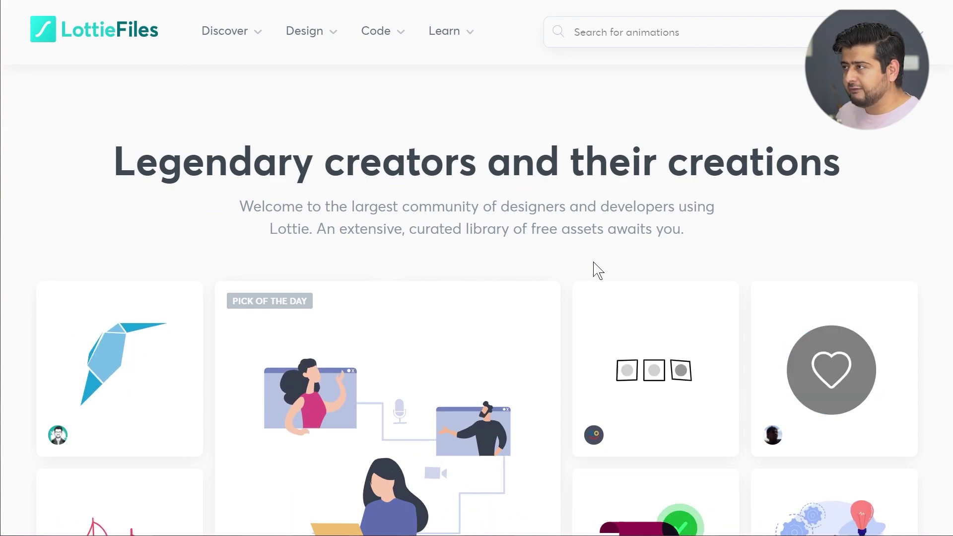
pyautogui.scroll(12, 595, 271)
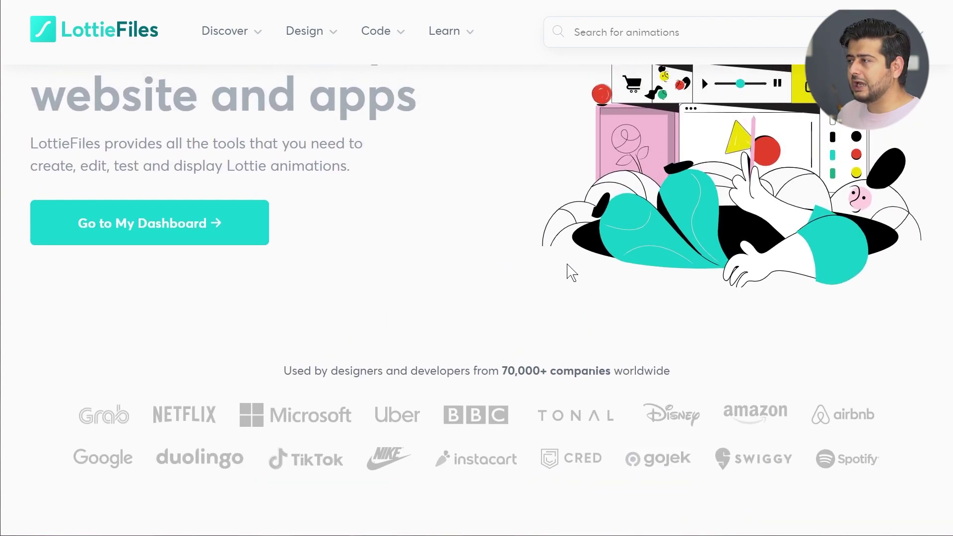
pyautogui.scroll(4, 571, 273)
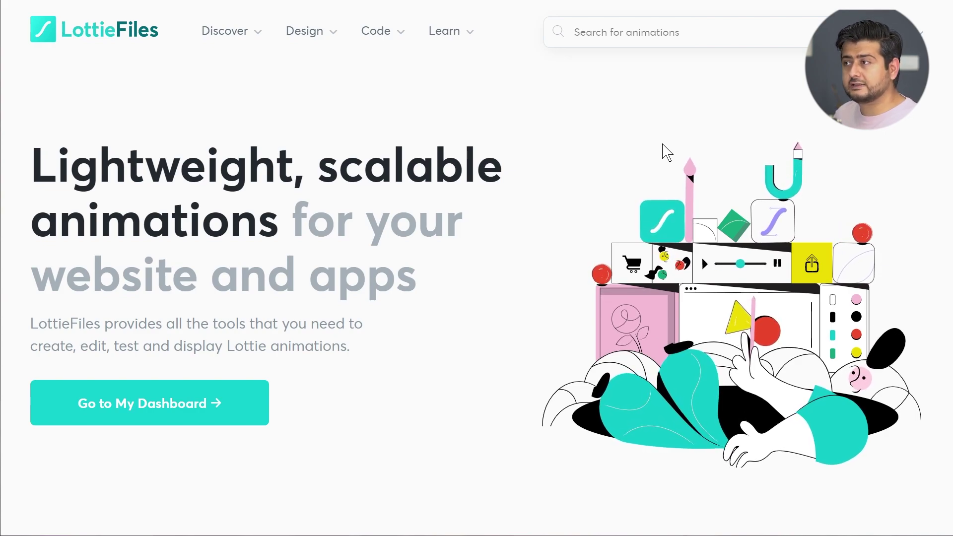
# Open the Free Animations collection from the Discover menu.
pyautogui.moveTo(252, 43)
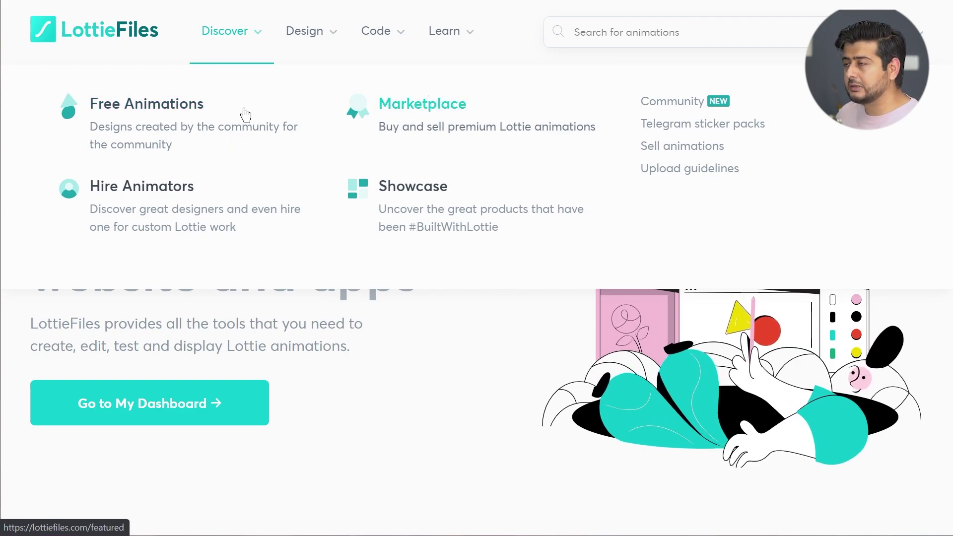
pyautogui.click(137, 115)
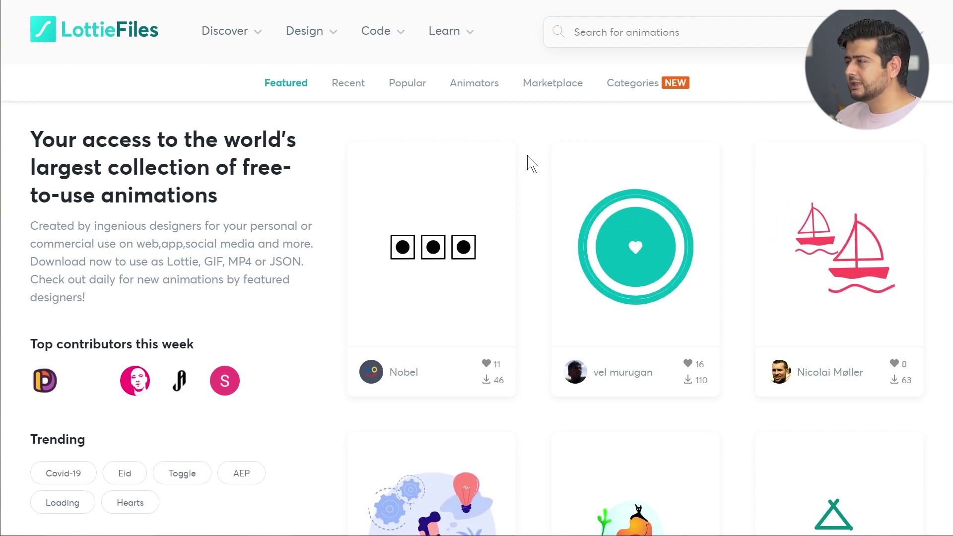
pyautogui.scroll(-12, 529, 166)
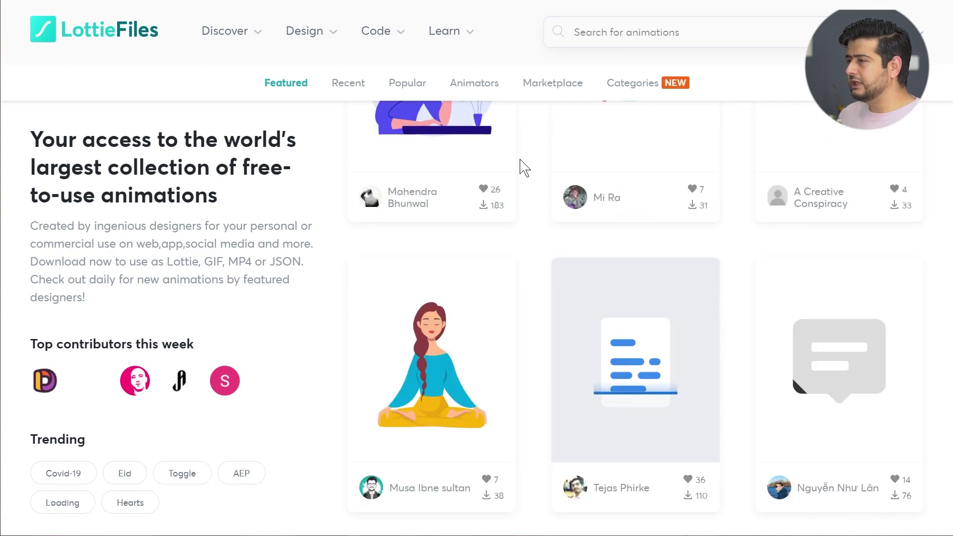
pyautogui.scroll(-11, 525, 169)
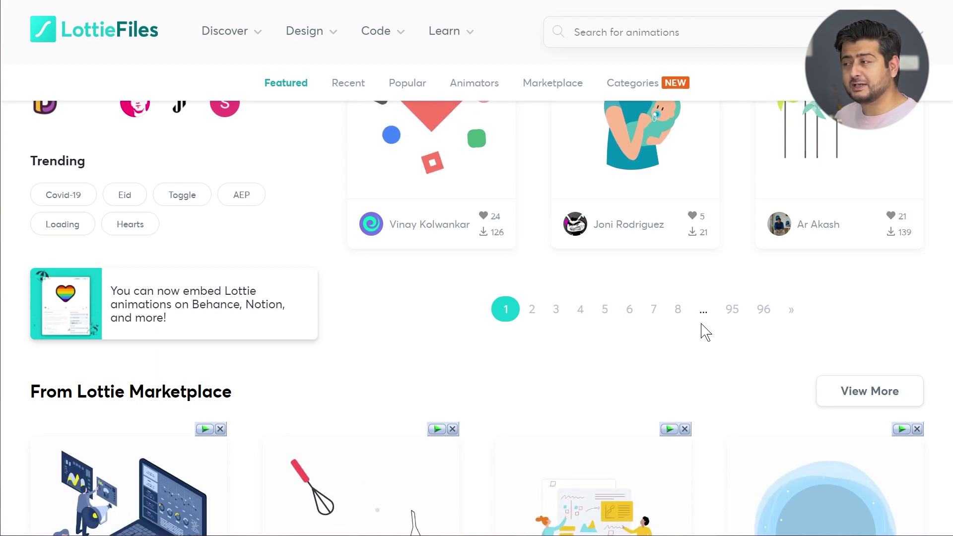
pyautogui.click(764, 312)
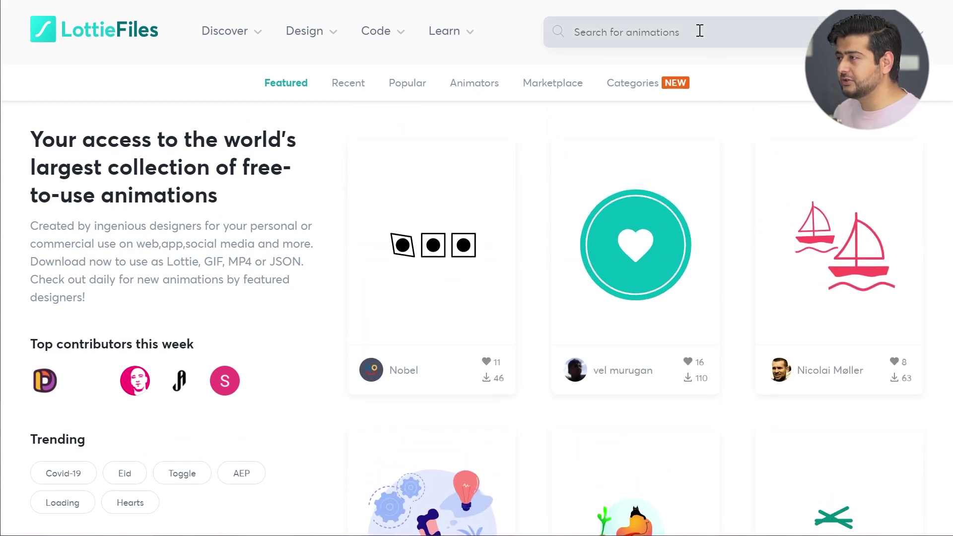
# Search the LottieFiles animation library for 'review'.
pyautogui.click(699, 31)
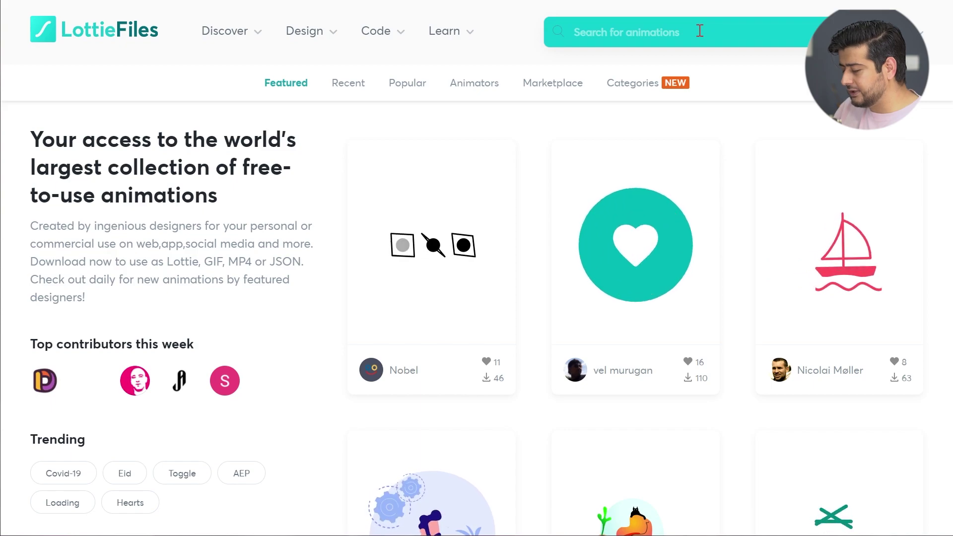
pyautogui.write('review')
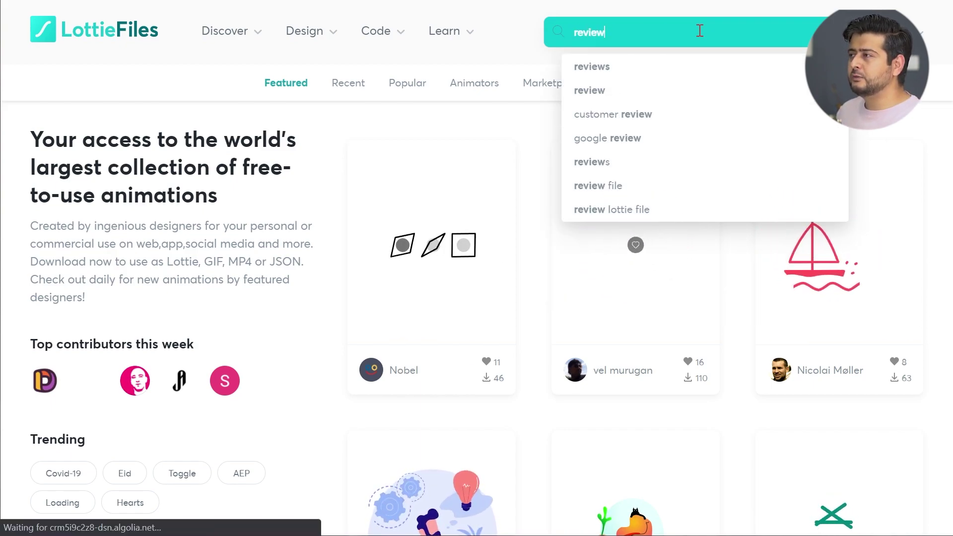
pyautogui.press('Return')
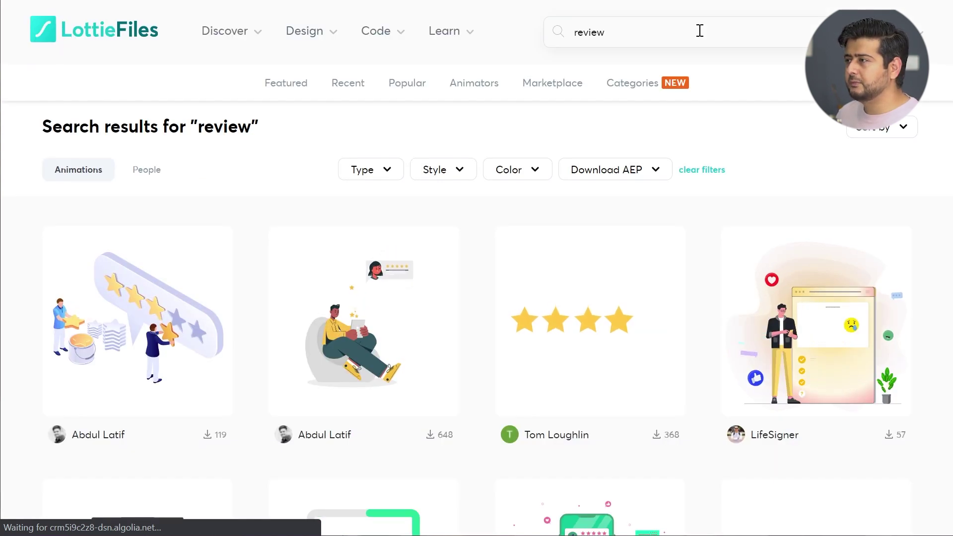
# Scroll through the review results and go to page 2.
pyautogui.scroll(-8, 662, 273)
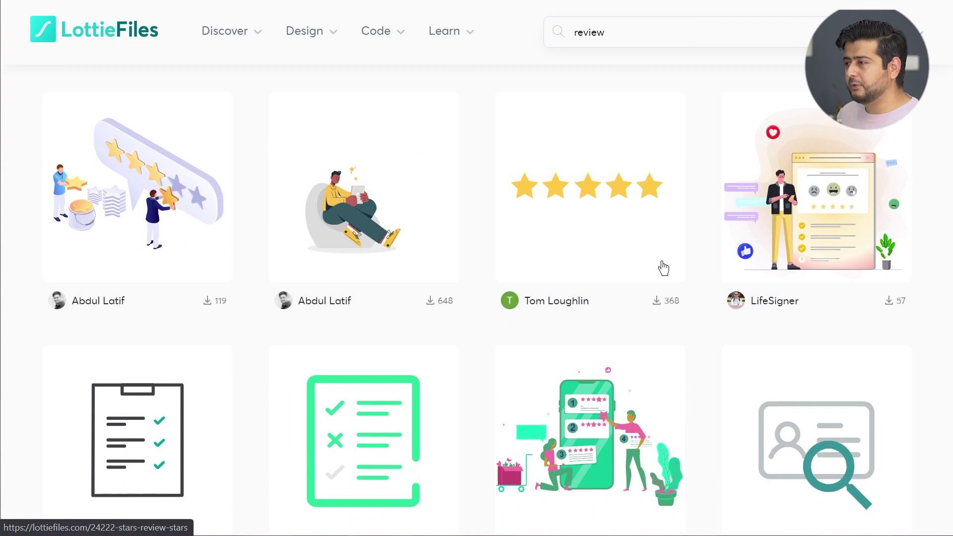
pyautogui.scroll(-3, 648, 272)
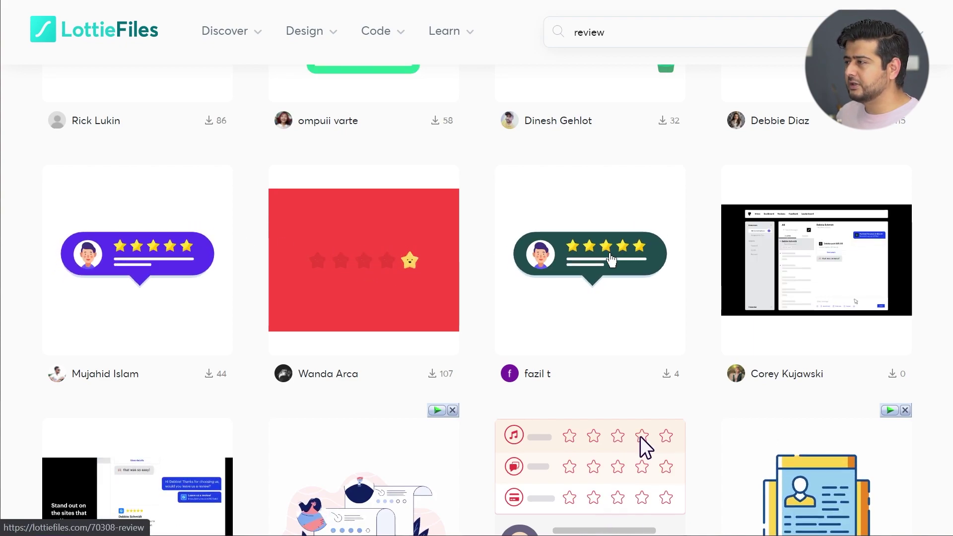
pyautogui.scroll(-3, 611, 259)
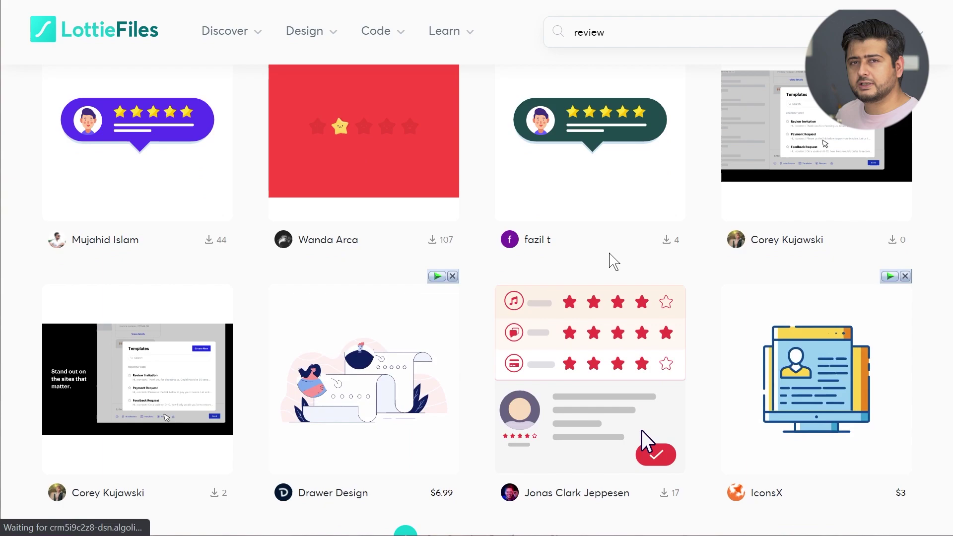
pyautogui.scroll(-3, 615, 261)
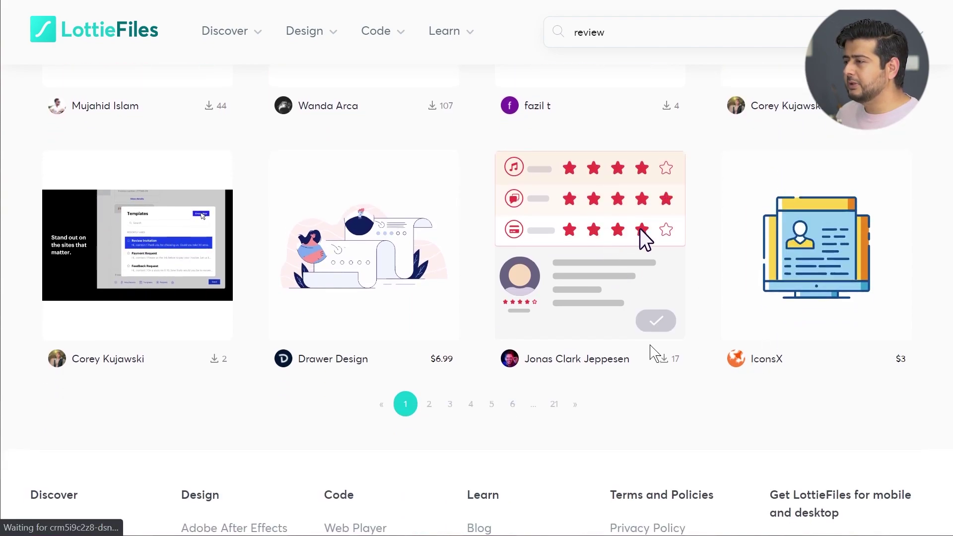
pyautogui.scroll(-3, 610, 298)
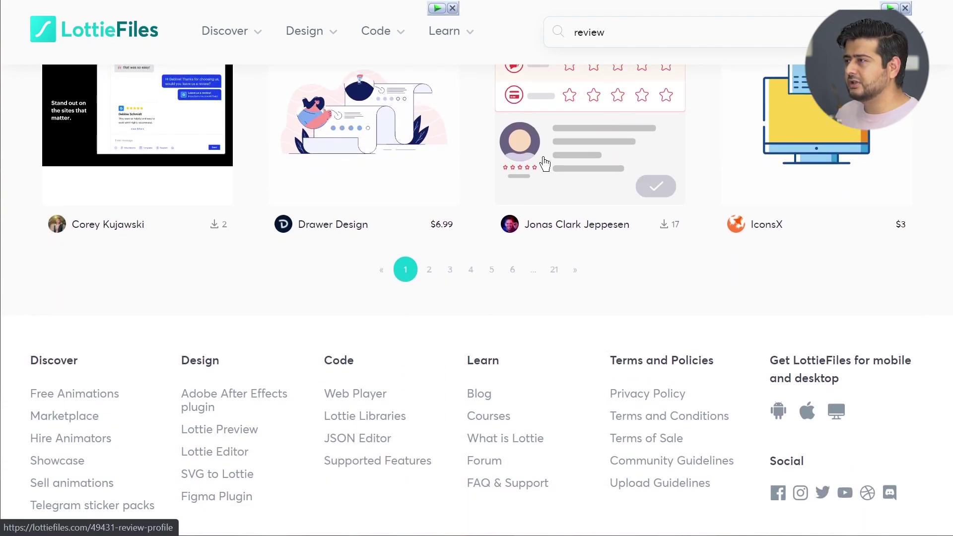
pyautogui.scroll(3, 438, 414)
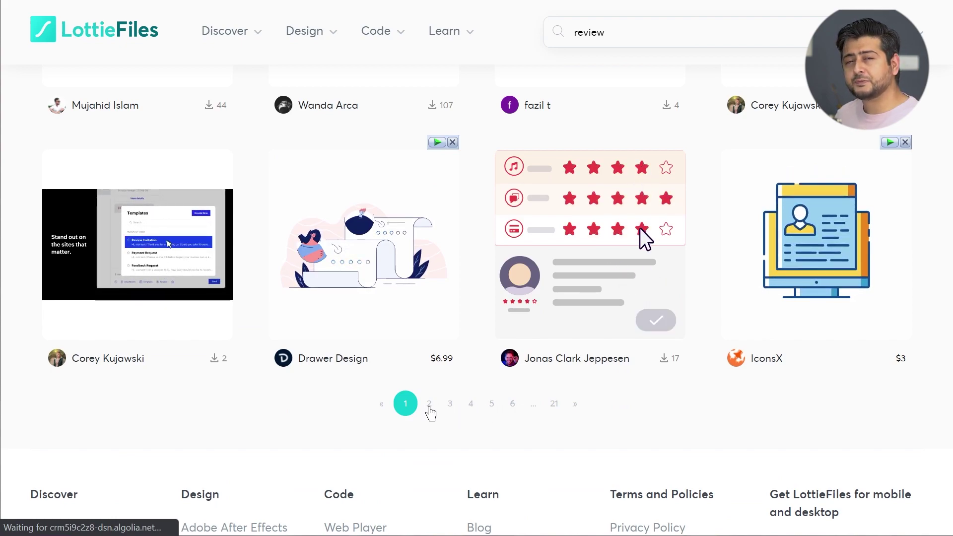
pyautogui.click(430, 406)
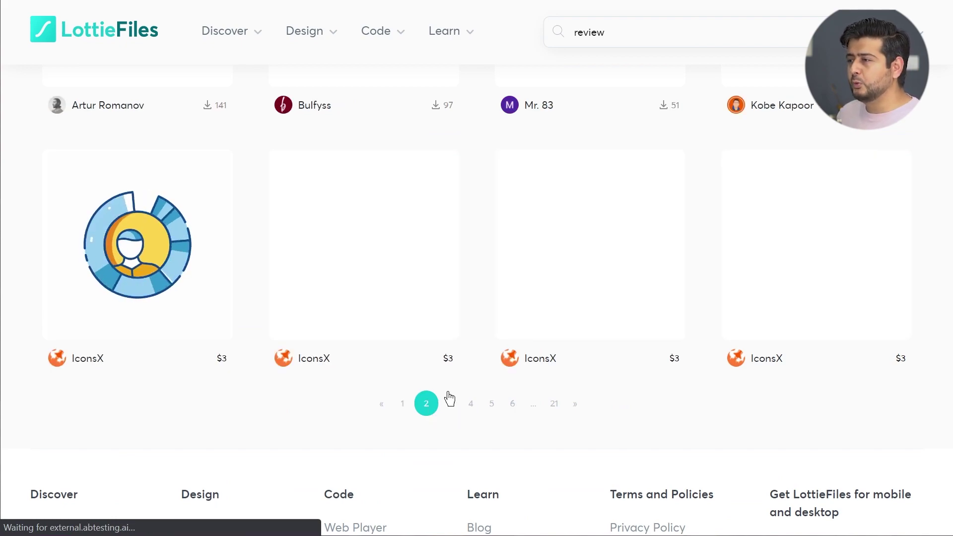
pyautogui.scroll(5, 452, 377)
pyautogui.scroll(5, 456, 347)
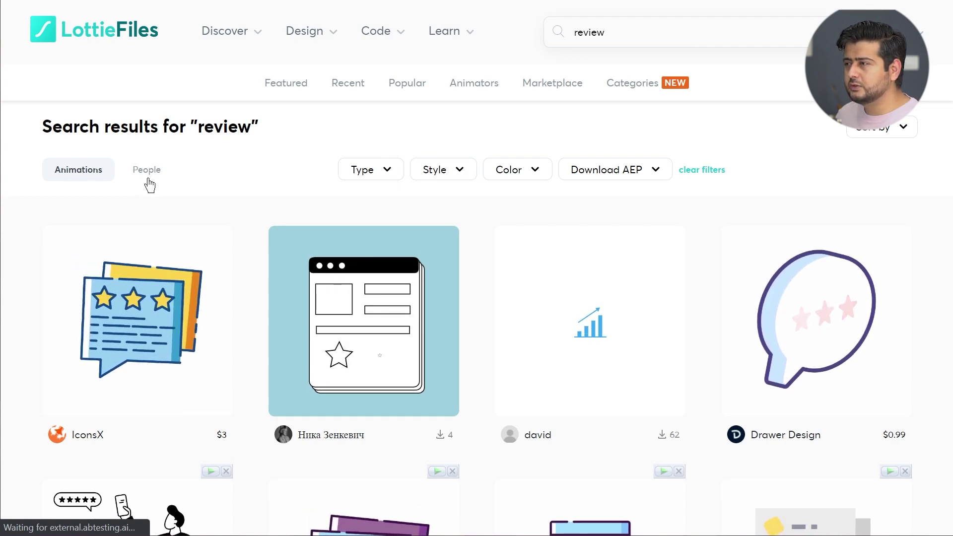
# Look through the Type, Style and AEP download filter options on the results.
pyautogui.click(378, 171)
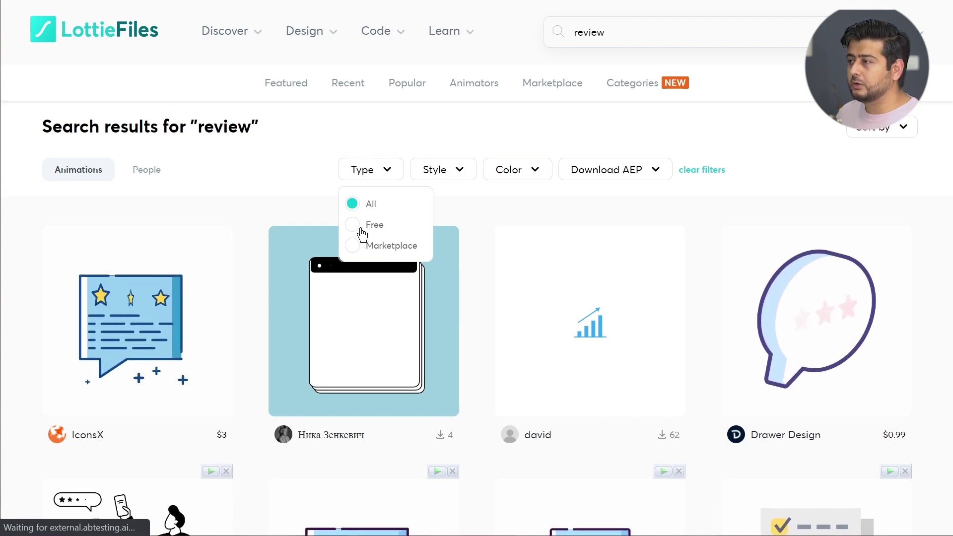
pyautogui.click(444, 174)
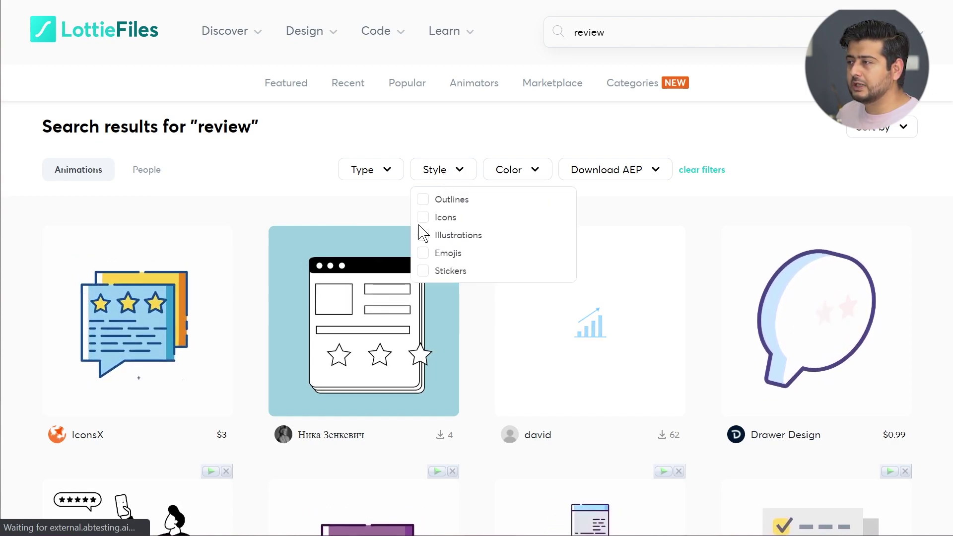
pyautogui.click(636, 174)
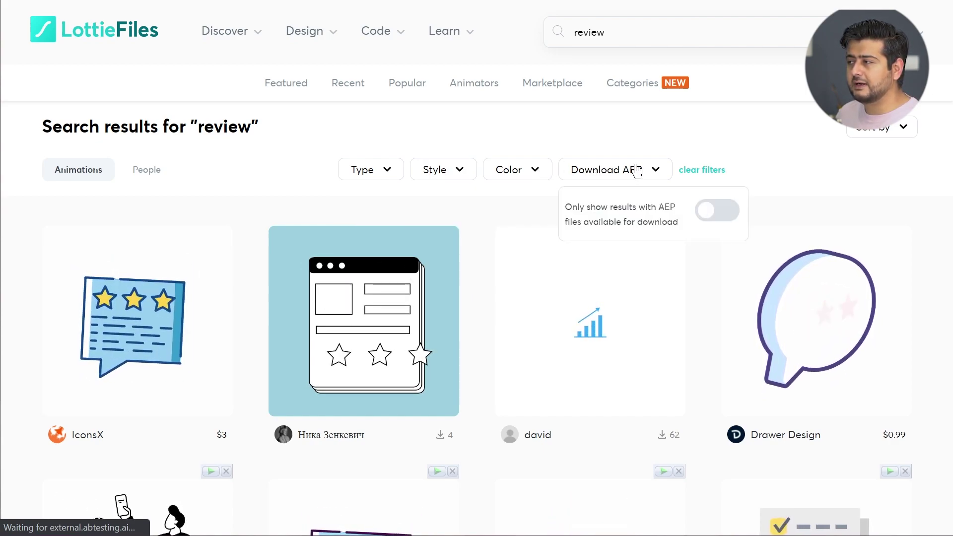
pyautogui.click(772, 153)
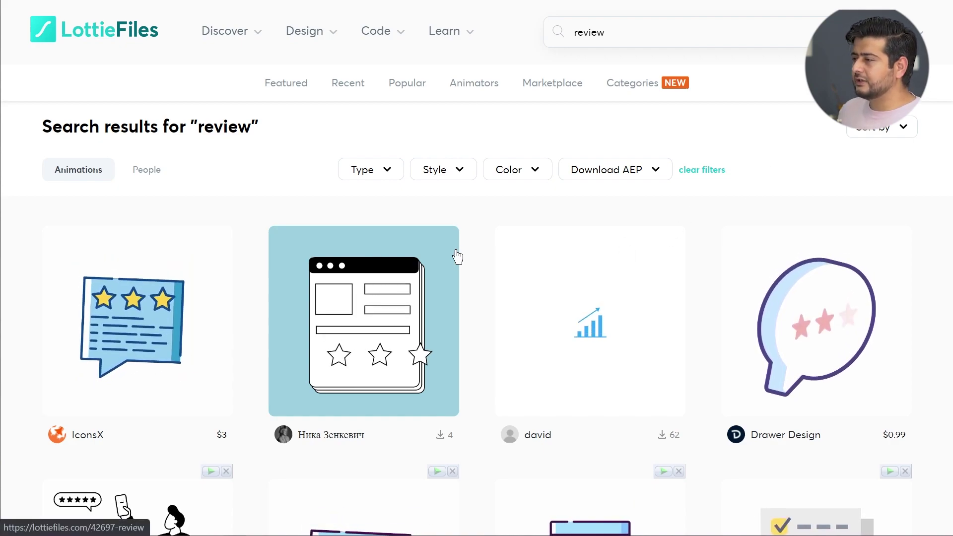
# Set the Type filter to Free to show only free review animations.
pyautogui.scroll(-3, 462, 249)
pyautogui.scroll(-3, 481, 245)
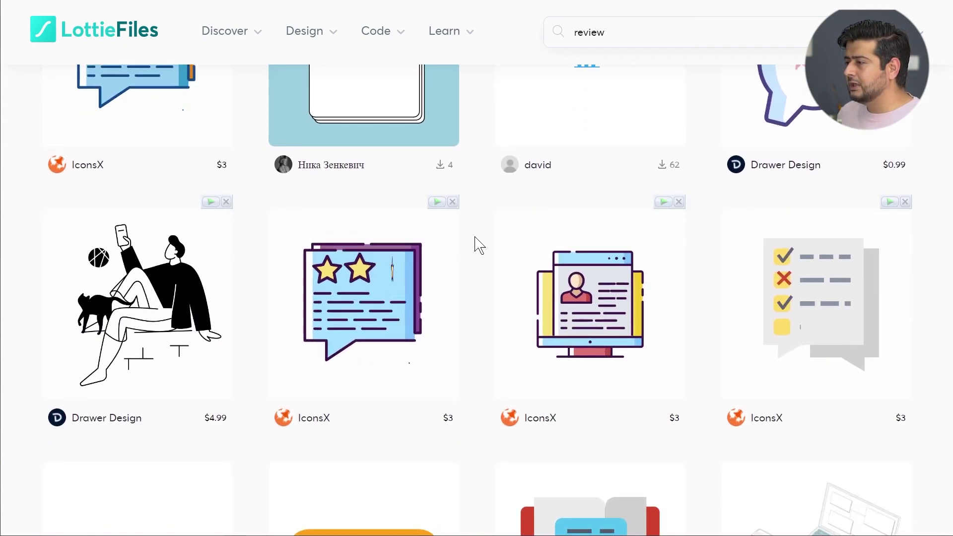
pyautogui.scroll(6, 476, 245)
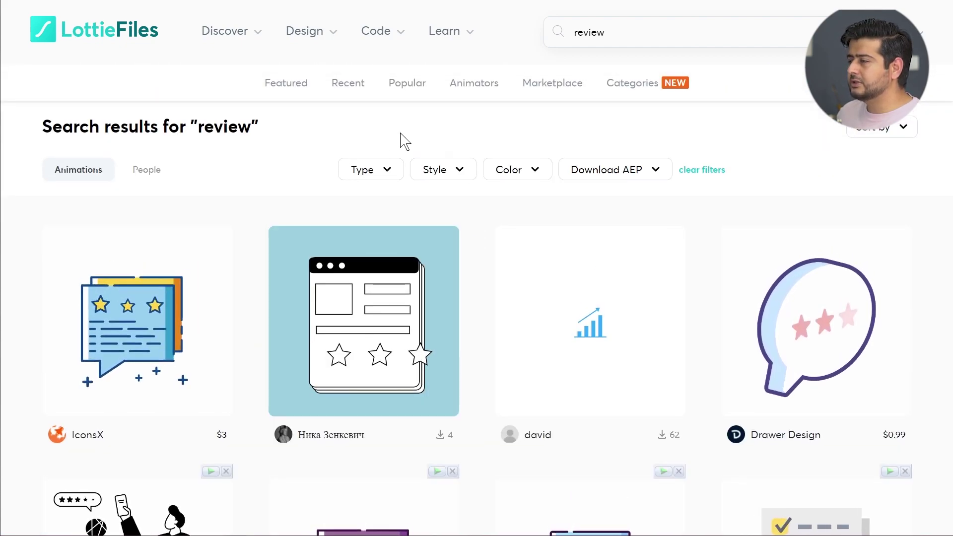
pyautogui.click(386, 172)
pyautogui.click(354, 226)
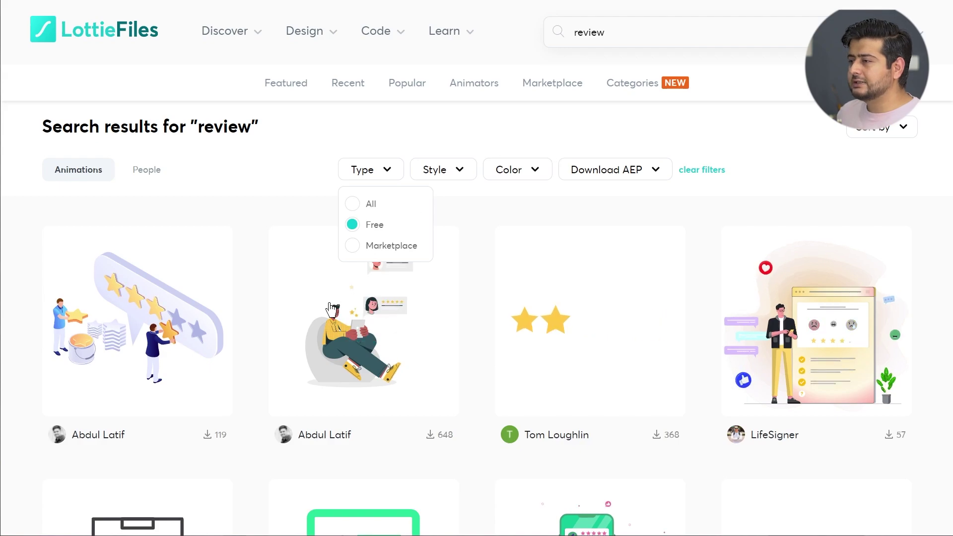
# Open the Star feedback_Character animation and preview it on the green #38c172 background.
pyautogui.click(174, 305)
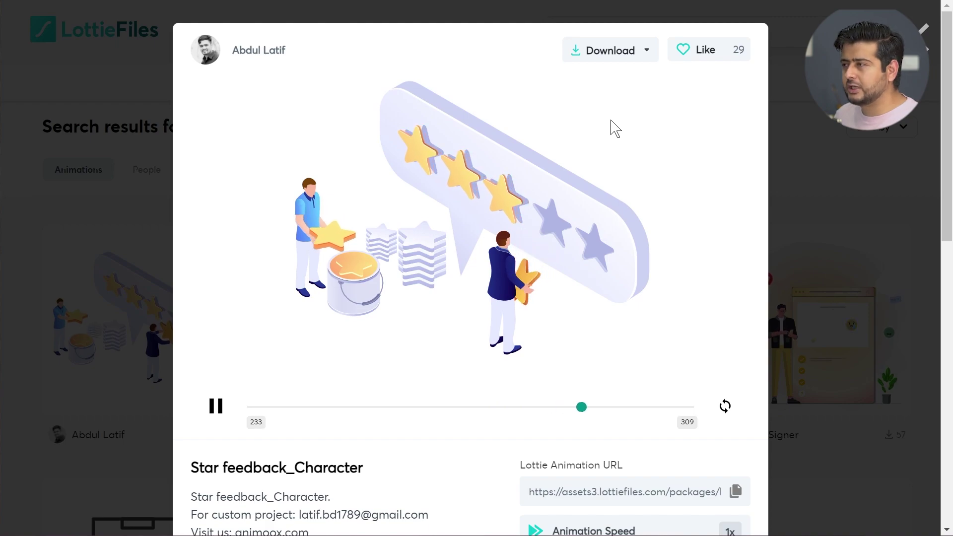
pyautogui.scroll(-3, 615, 128)
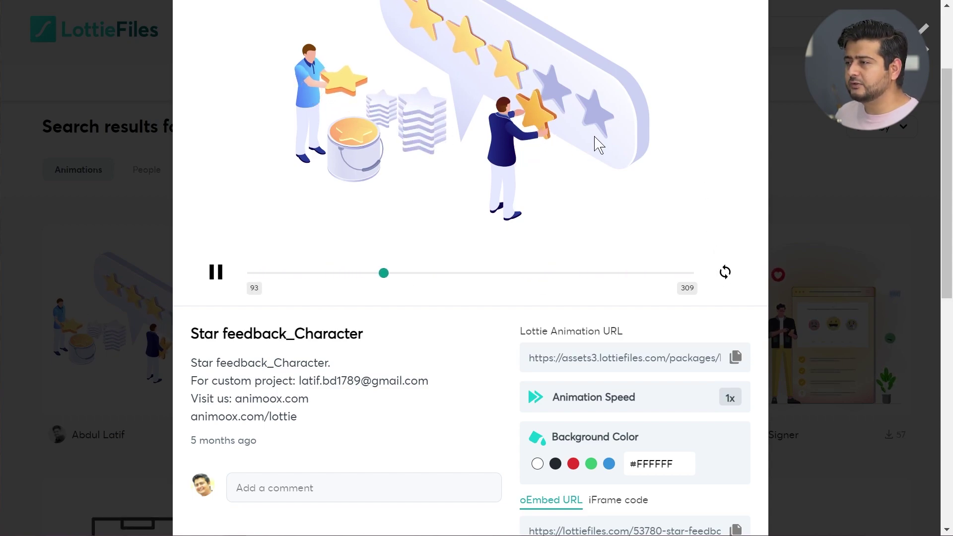
pyautogui.scroll(-3, 521, 225)
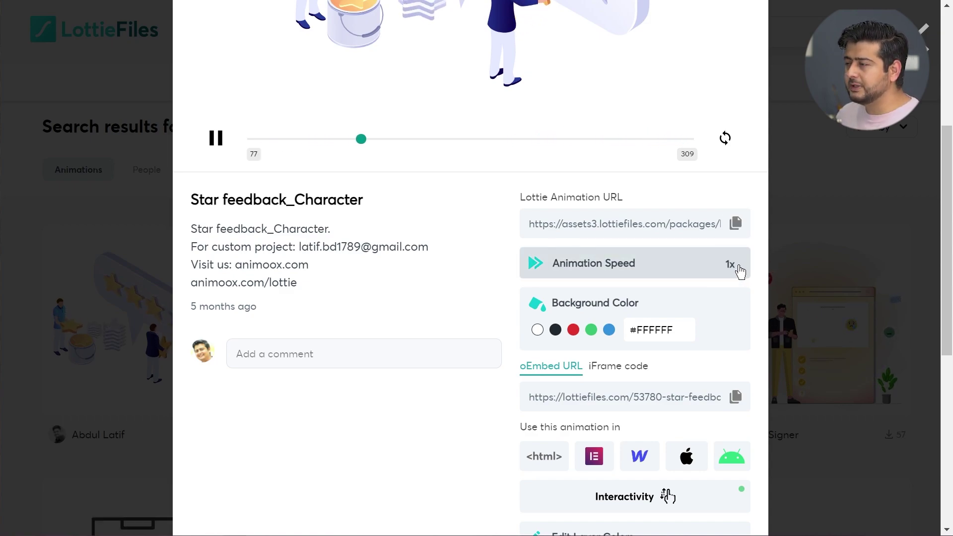
pyautogui.click(593, 330)
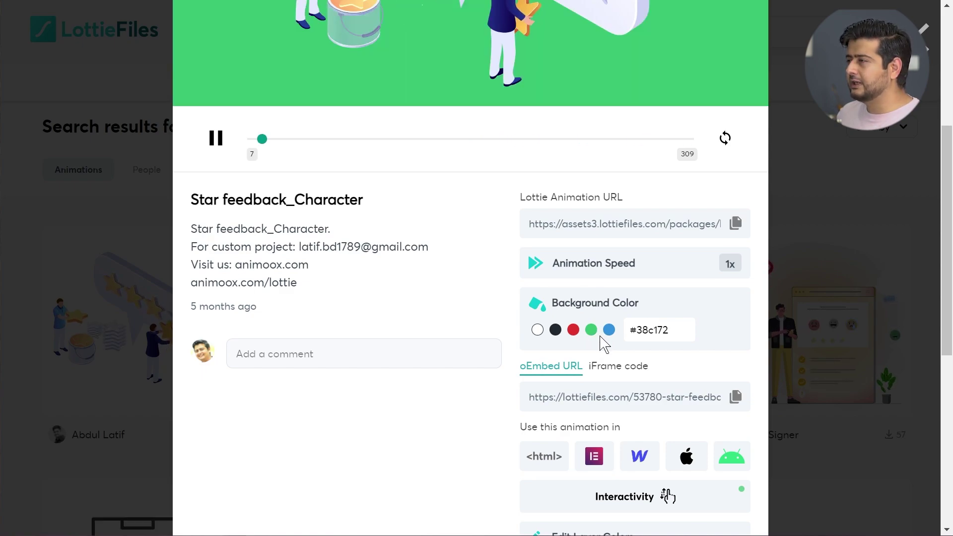
pyautogui.scroll(3, 571, 288)
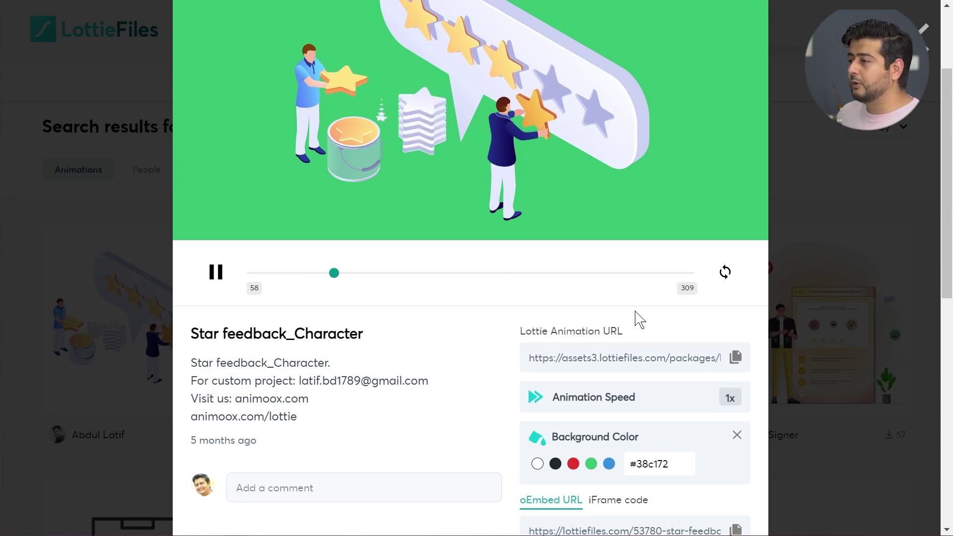
pyautogui.scroll(-5, 636, 320)
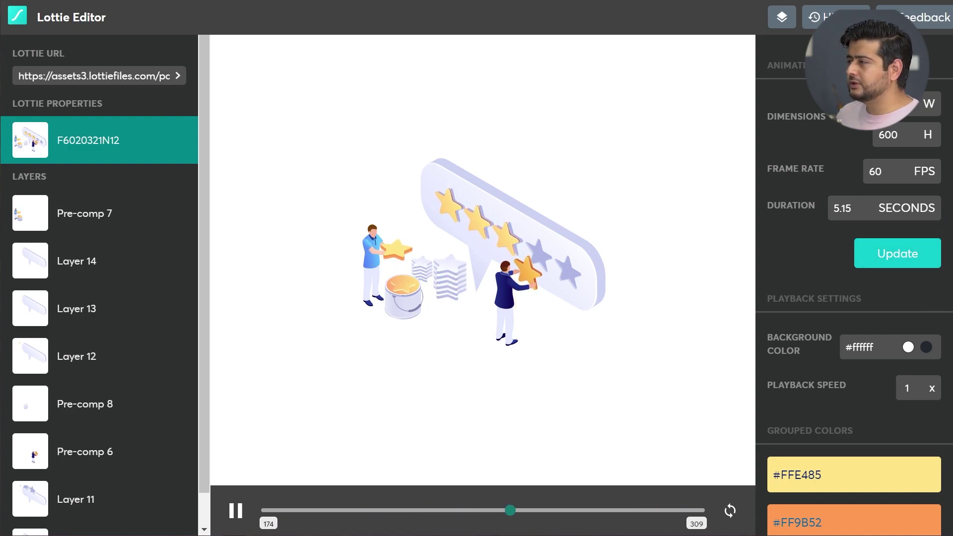
# Scroll the Lottie Editor properties panel to check the animation's dimensions and grouped colours.
pyautogui.scroll(-2, 854, 298)
pyautogui.scroll(-3, 854, 298)
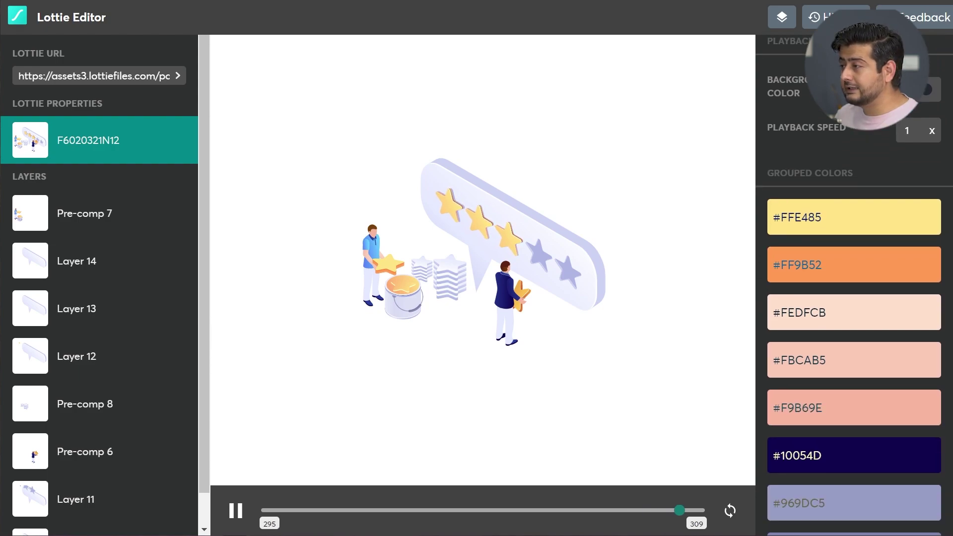
pyautogui.scroll(-15, 943, 397)
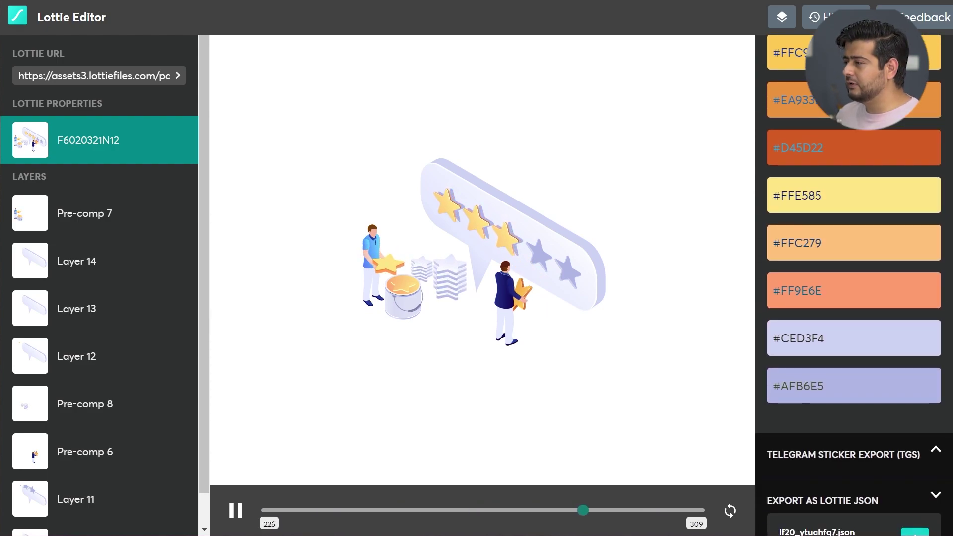
pyautogui.scroll(-2, 951, 392)
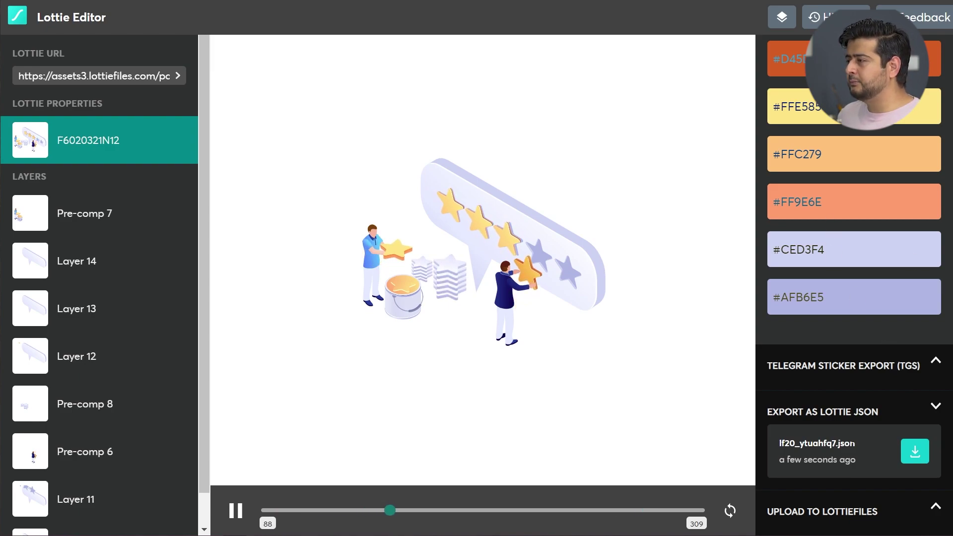
pyautogui.scroll(15, 854, 286)
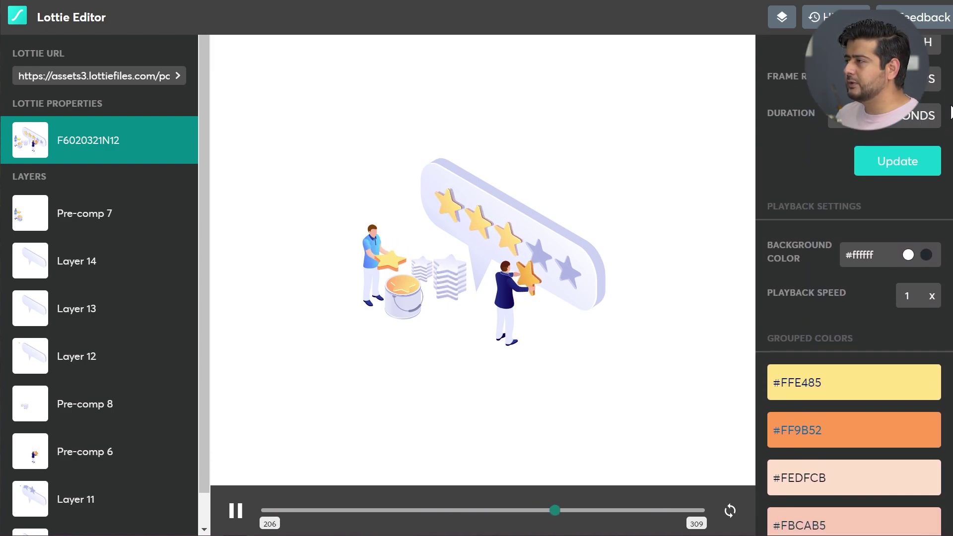
pyautogui.scroll(1, 936, 82)
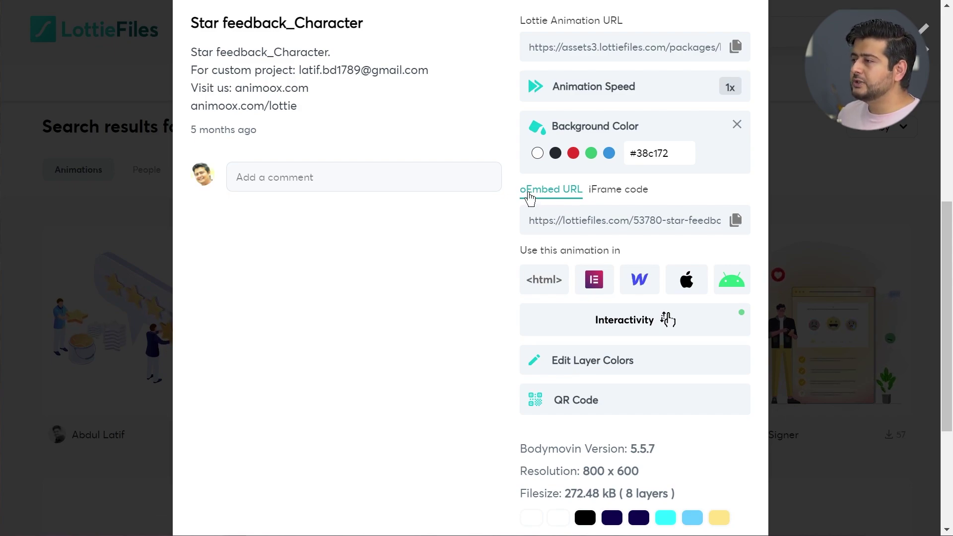
# Copy the Star feedback_Character animation's oEmbed URL.
pyautogui.click(739, 223)
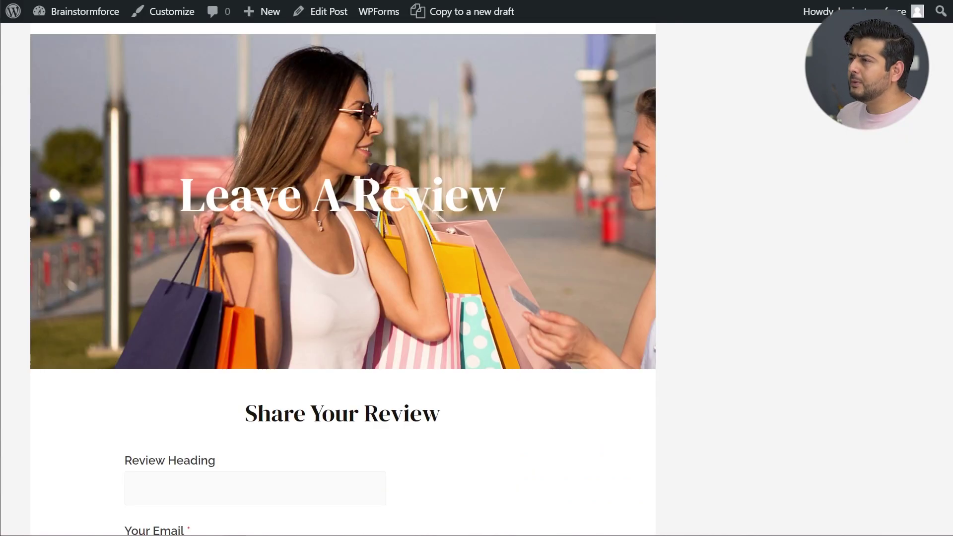
# Add an Embed block to the page by searching 'embe' in the block inserter.
pyautogui.scroll(-10, 314, 164)
pyautogui.scroll(9, 372, 174)
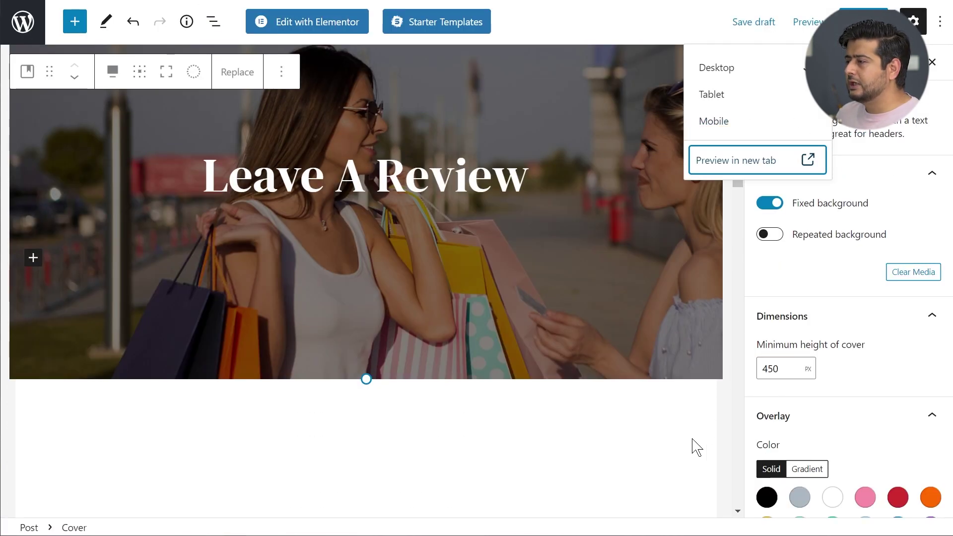
pyautogui.click(697, 447)
pyautogui.scroll(-5, 686, 438)
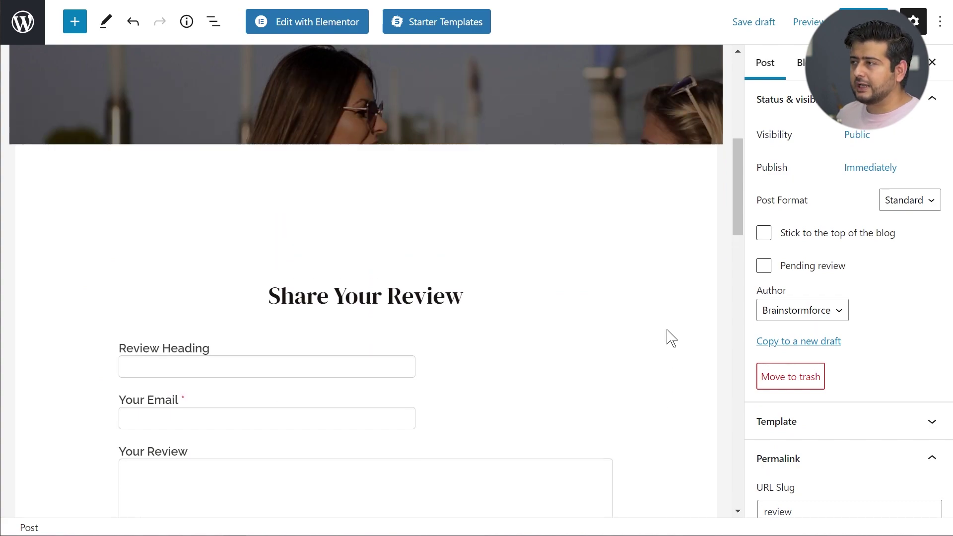
pyautogui.scroll(5, 489, 382)
pyautogui.scroll(-3, 482, 361)
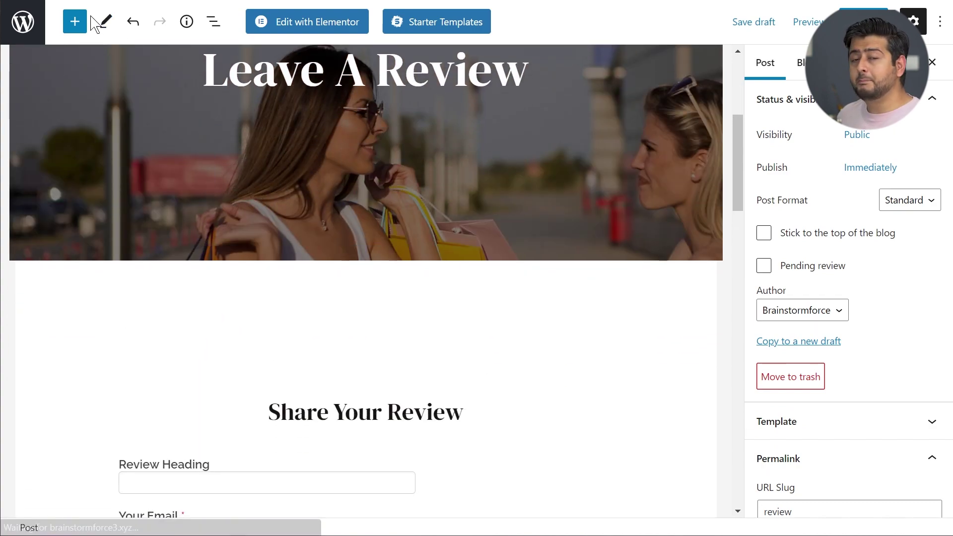
pyautogui.click(75, 24)
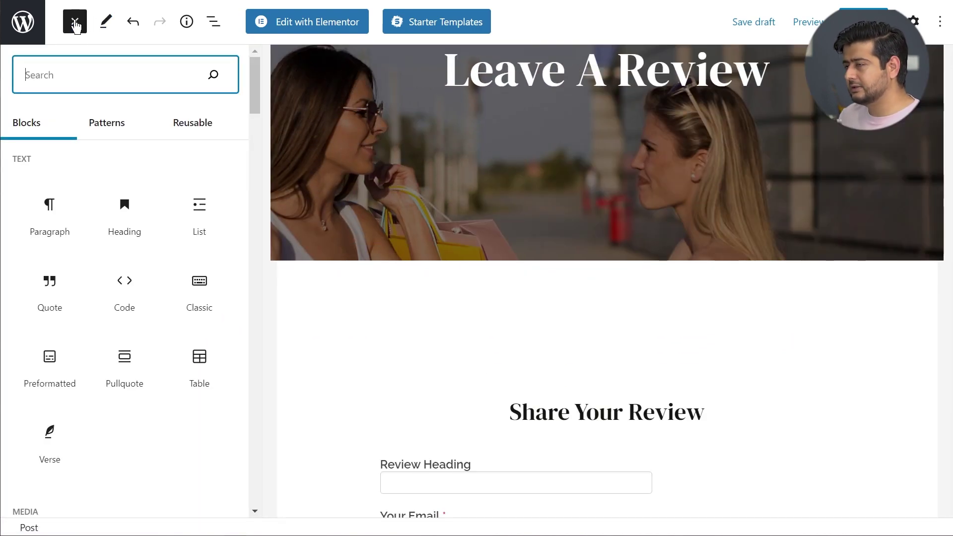
pyautogui.write('embed')
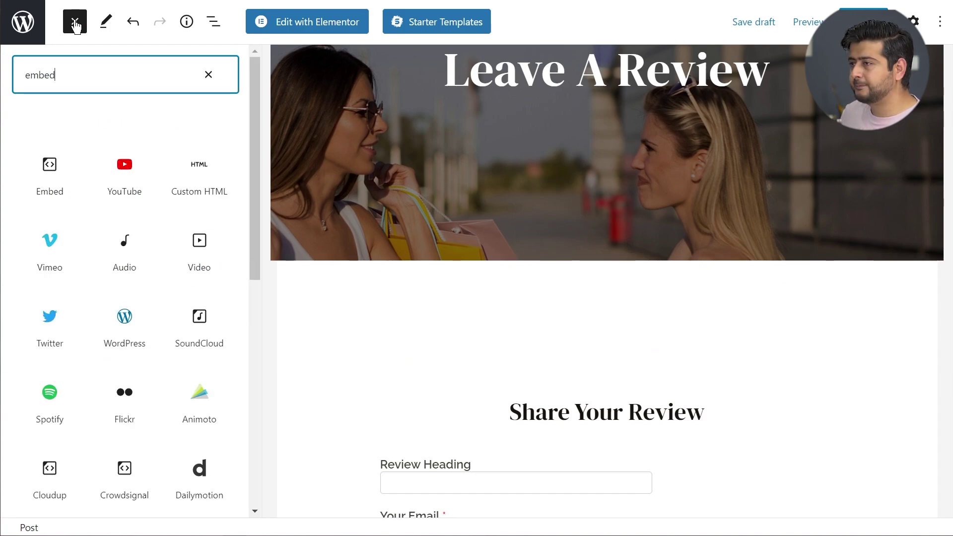
pyautogui.click(48, 177)
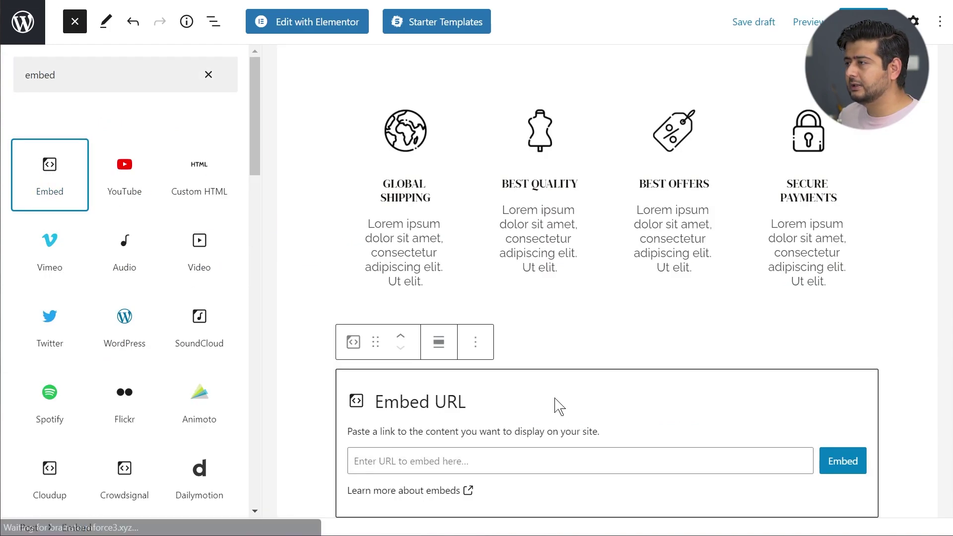
# Drag the Embed block in List view to sit directly below the Leave A Review cover.
pyautogui.scroll(3, 320, 248)
pyautogui.click(214, 22)
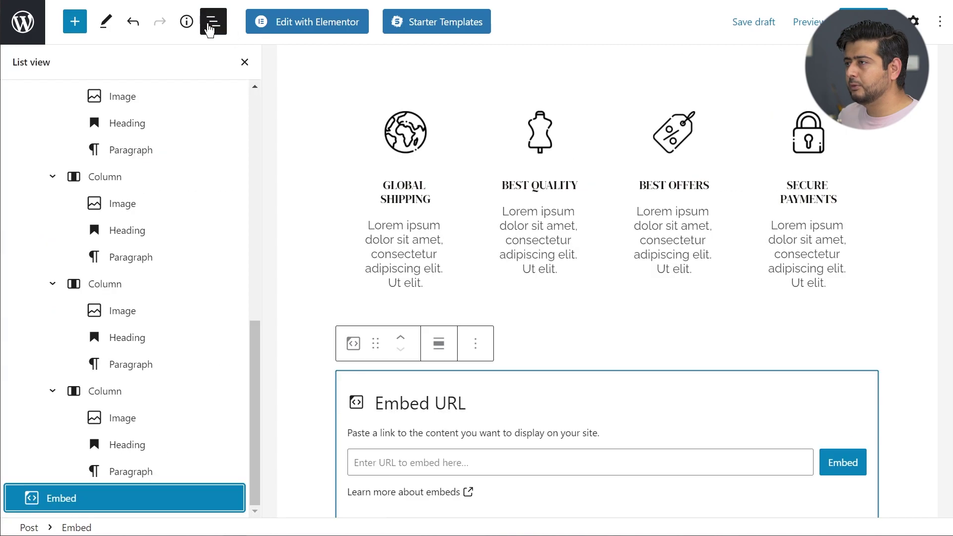
pyautogui.scroll(7, 493, 315)
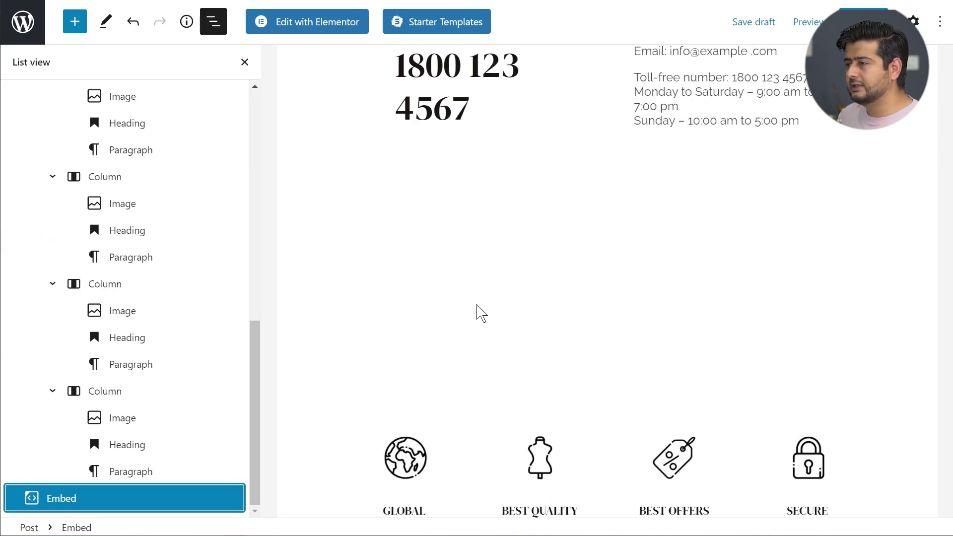
pyautogui.scroll(-3, 481, 313)
pyautogui.moveTo(59, 499); pyautogui.dragTo(88, 154)
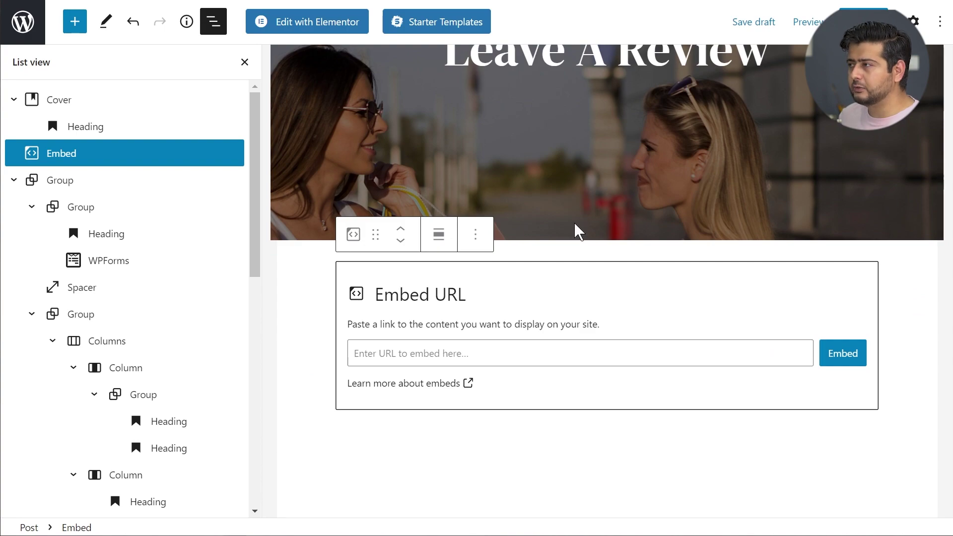
pyautogui.scroll(3, 576, 231)
pyautogui.scroll(-9, 695, 213)
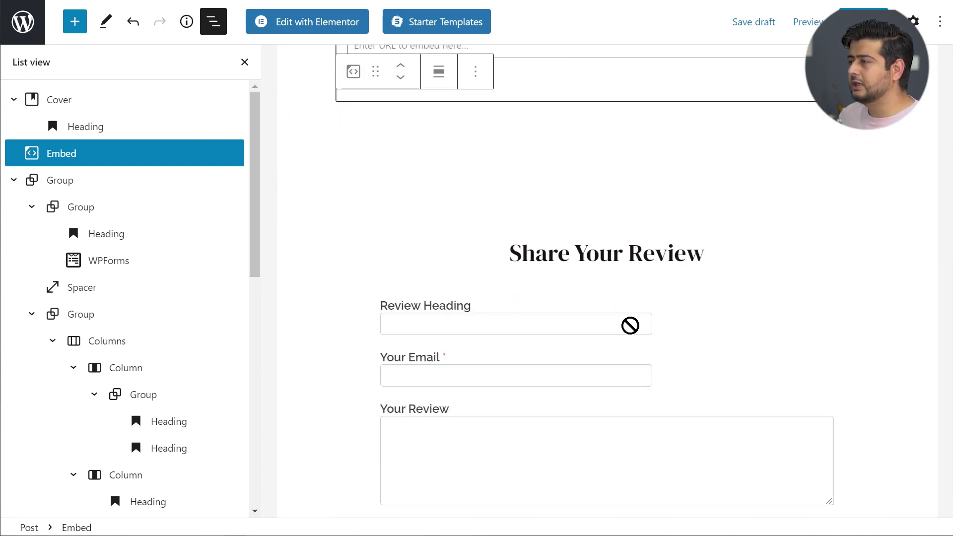
pyautogui.scroll(-1, 630, 326)
pyautogui.scroll(5, 567, 158)
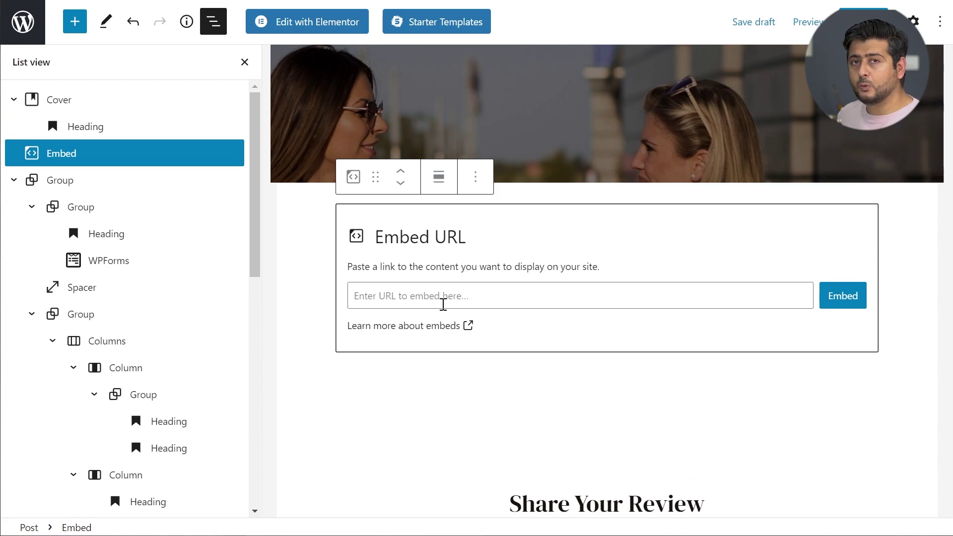
# Paste the LottieFiles oEmbed URL into the Embed block and embed it, retrying after the error.
pyautogui.click(446, 305)
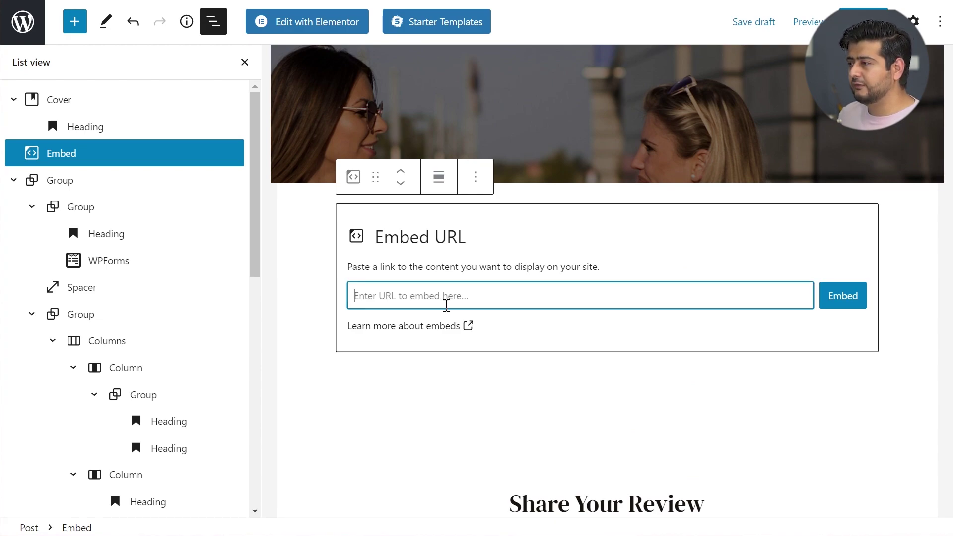
pyautogui.hotkey('ctrl', 'v')
pyautogui.click(825, 301)
pyautogui.click(836, 302)
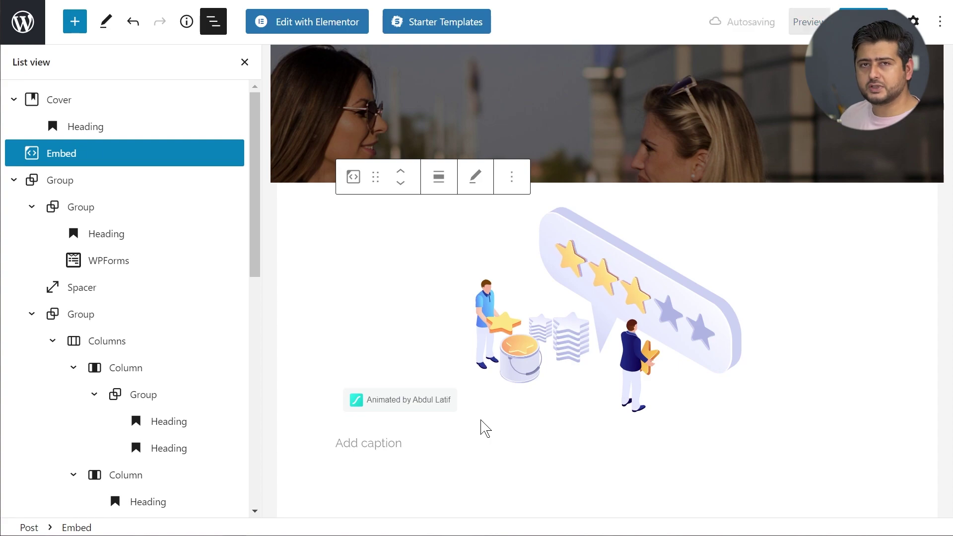
pyautogui.scroll(-1, 725, 281)
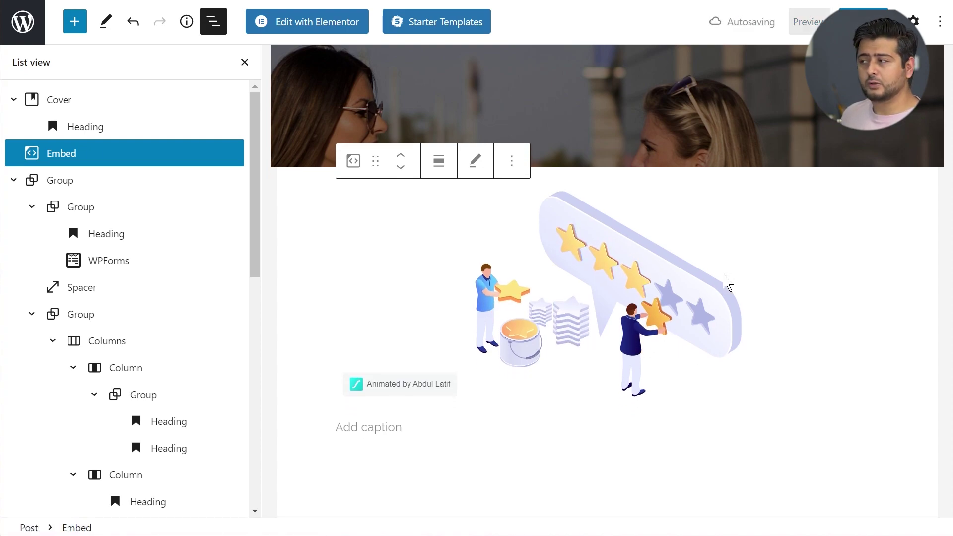
pyautogui.scroll(-4, 725, 280)
pyautogui.scroll(7, 677, 282)
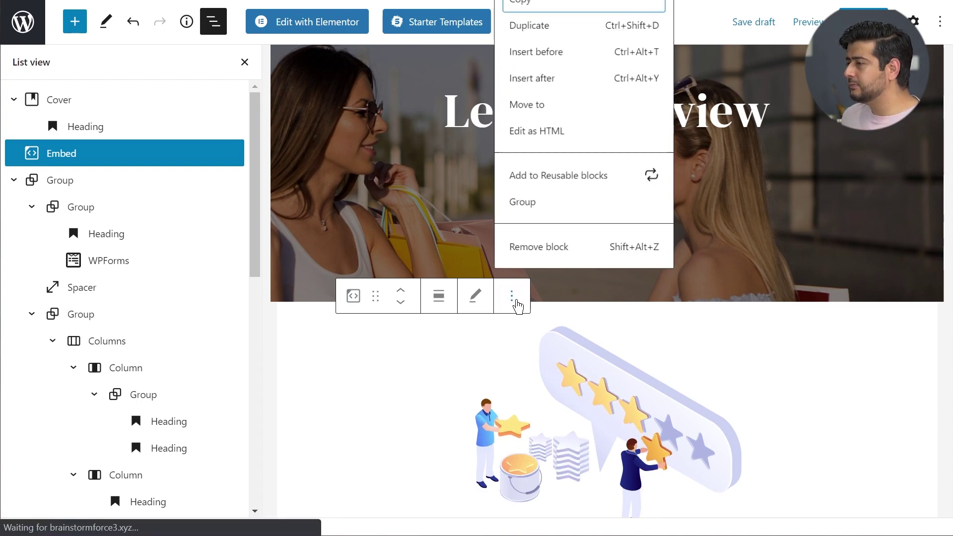
# Remove the embedded star animation block from beneath the cover image.
pyautogui.click(545, 247)
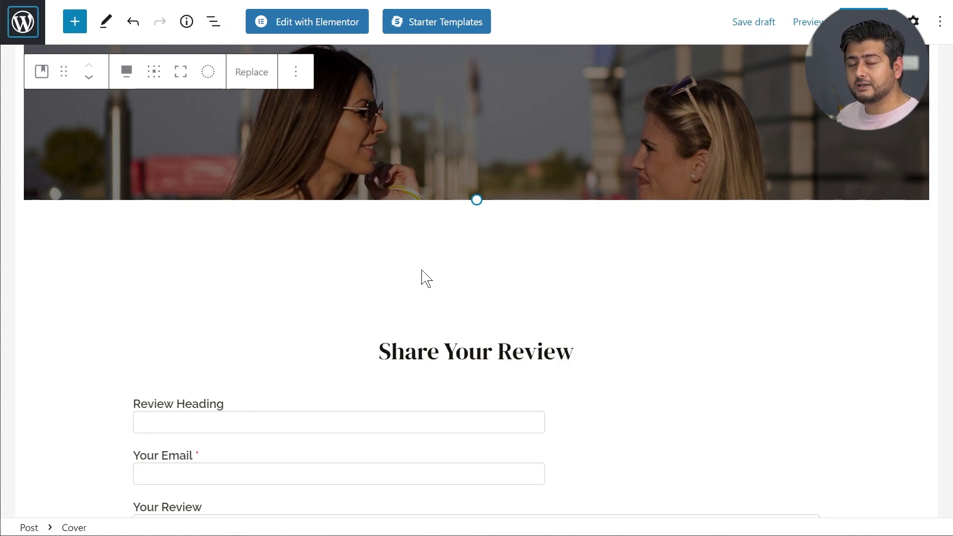
pyautogui.moveTo(318, 227)
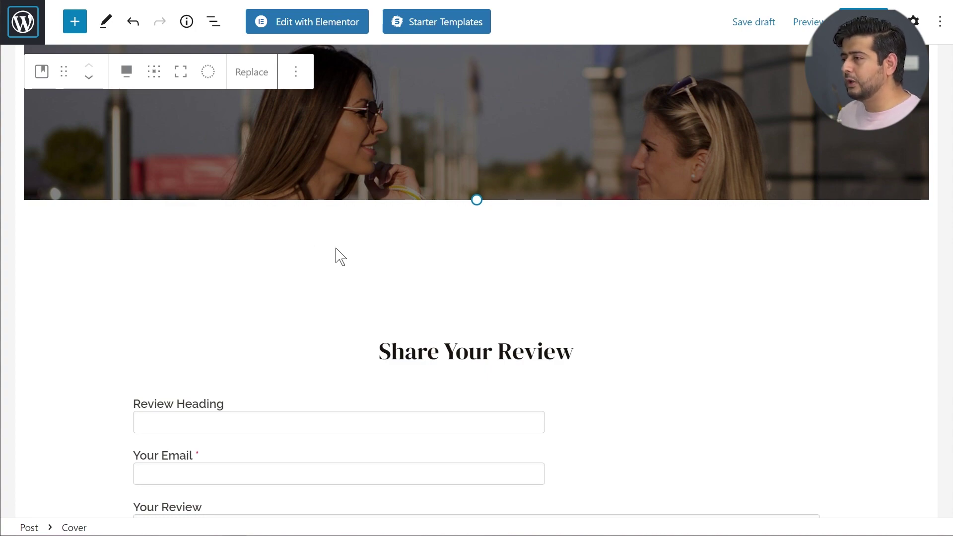
# Insert a Lottie block, found by searching 'lott', below the Leave A Review cover.
pyautogui.click(78, 22)
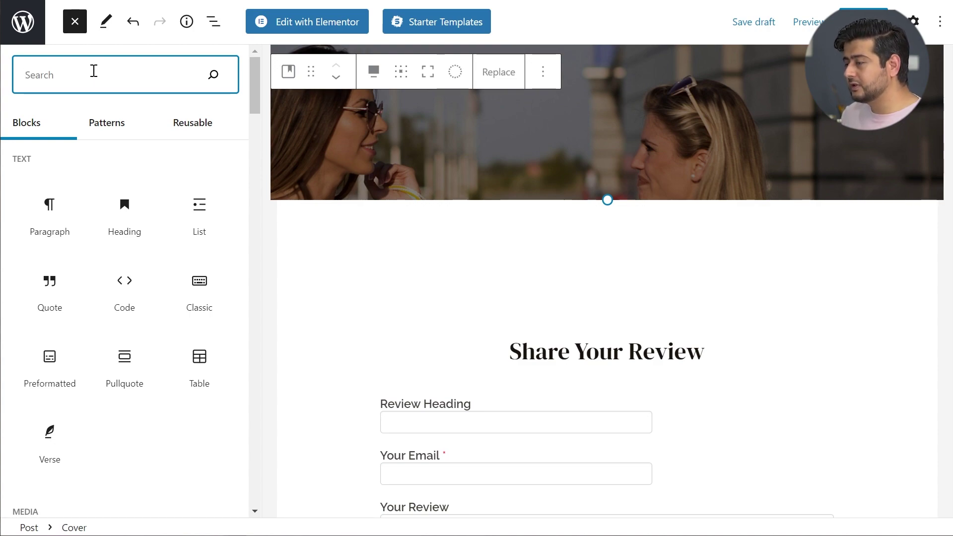
pyautogui.write('lott')
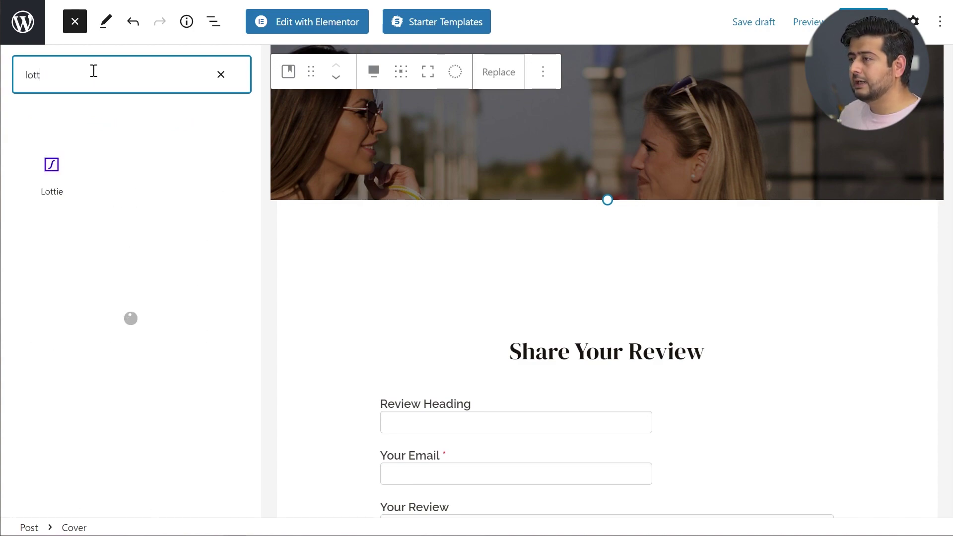
pyautogui.click(55, 172)
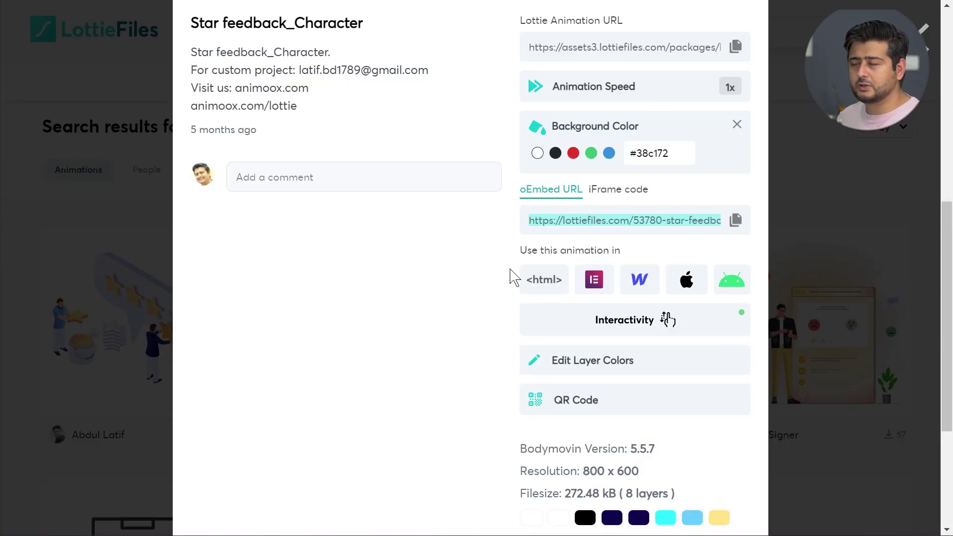
# Set the Star feedback_Character animation's background color to white.
pyautogui.scroll(3, 511, 277)
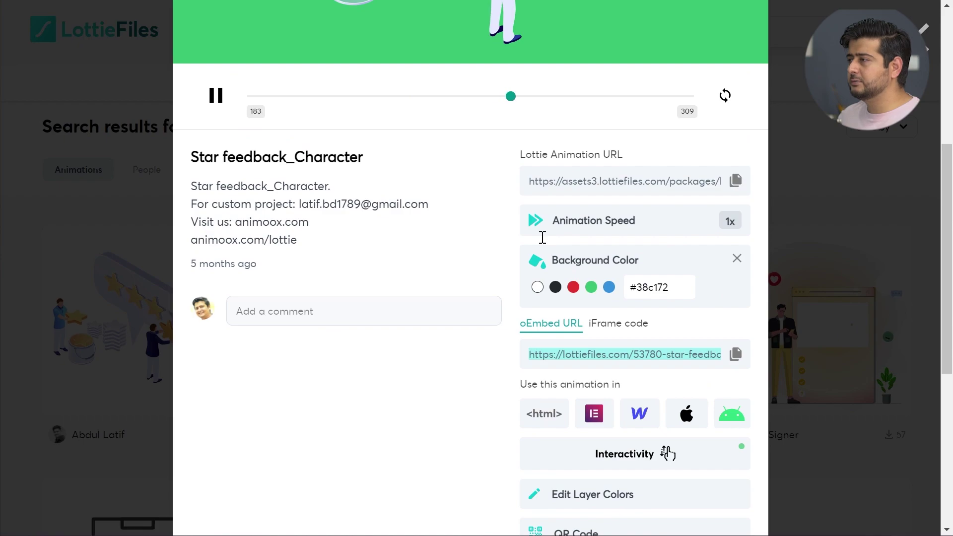
pyautogui.scroll(3, 543, 238)
pyautogui.scroll(-3, 715, 228)
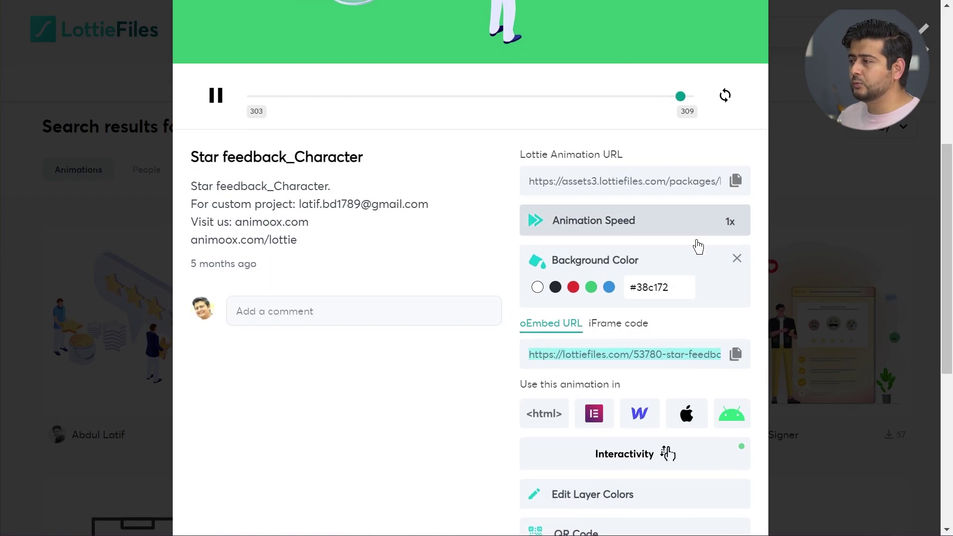
pyautogui.click(538, 287)
# Download the animation as Lottie JSON, saved as 53780-star-feedback-character.json.
pyautogui.scroll(3, 521, 293)
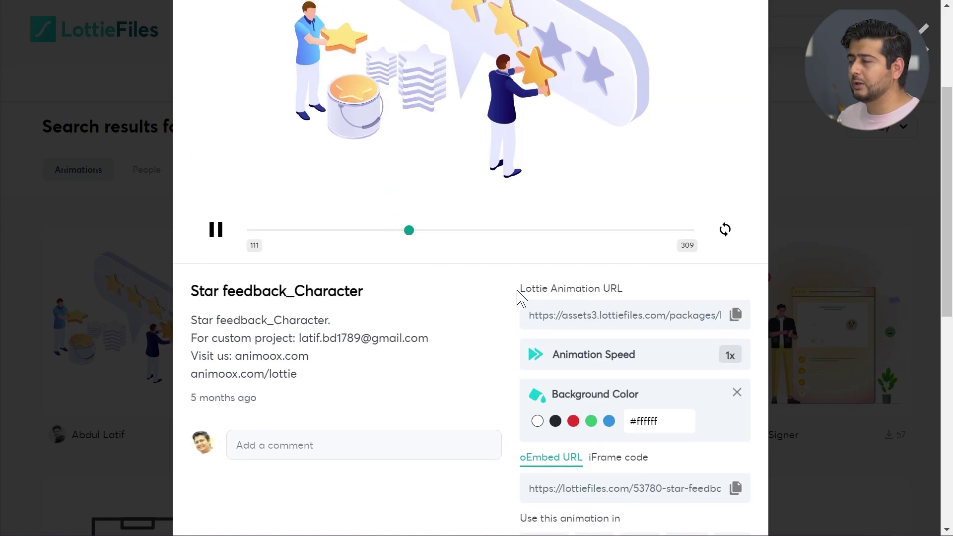
pyautogui.scroll(3, 549, 170)
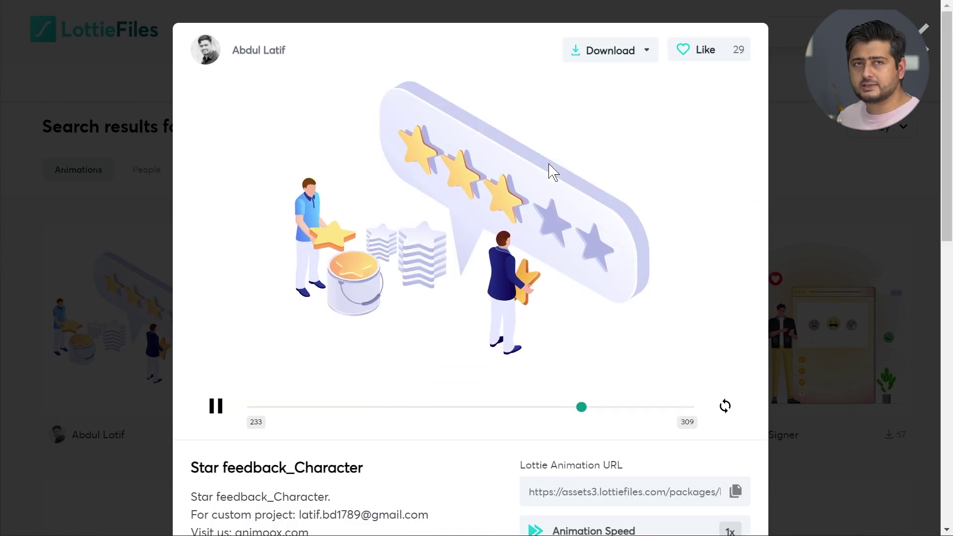
pyautogui.click(645, 57)
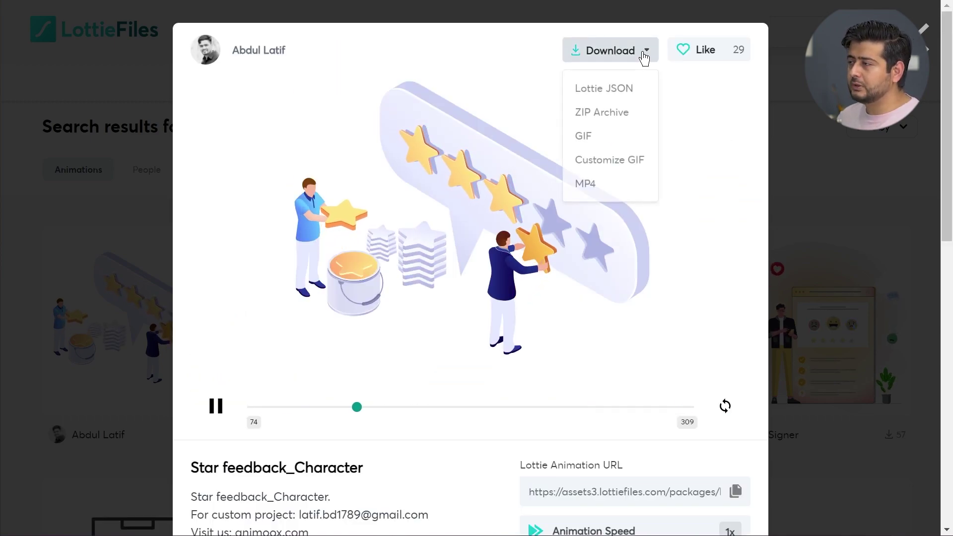
pyautogui.click(617, 93)
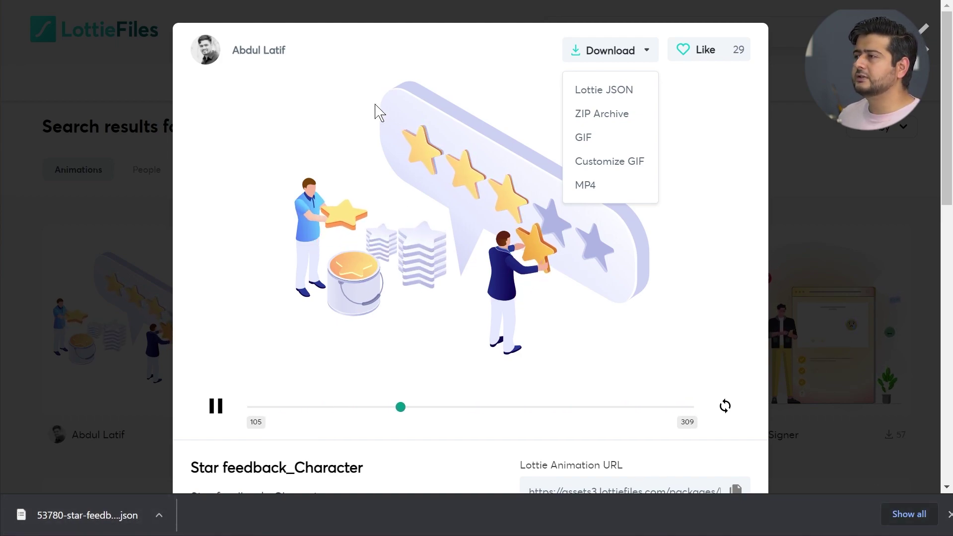
pyautogui.click(278, 10)
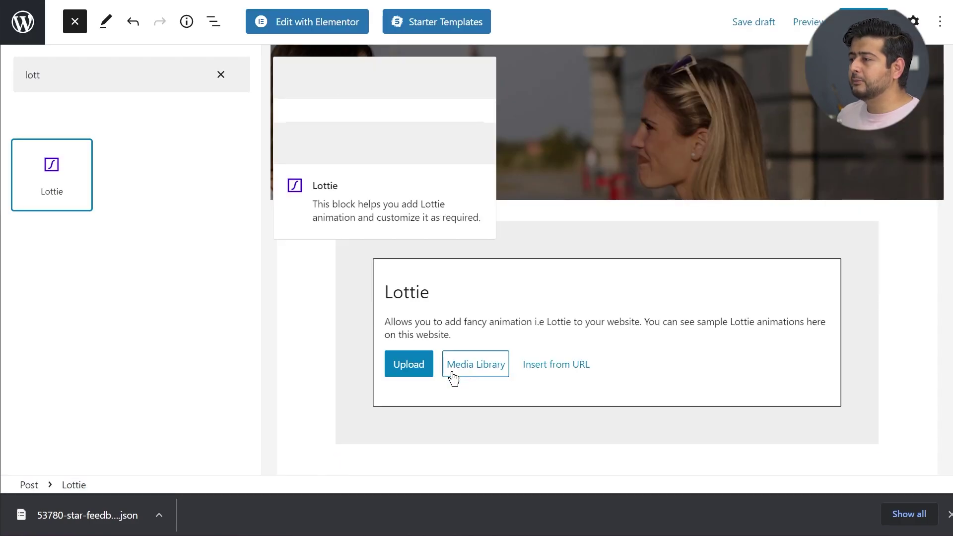
# Upload 53780-star-feedback-character.json into the Lottie block so it plays below the cover.
pyautogui.click(427, 370)
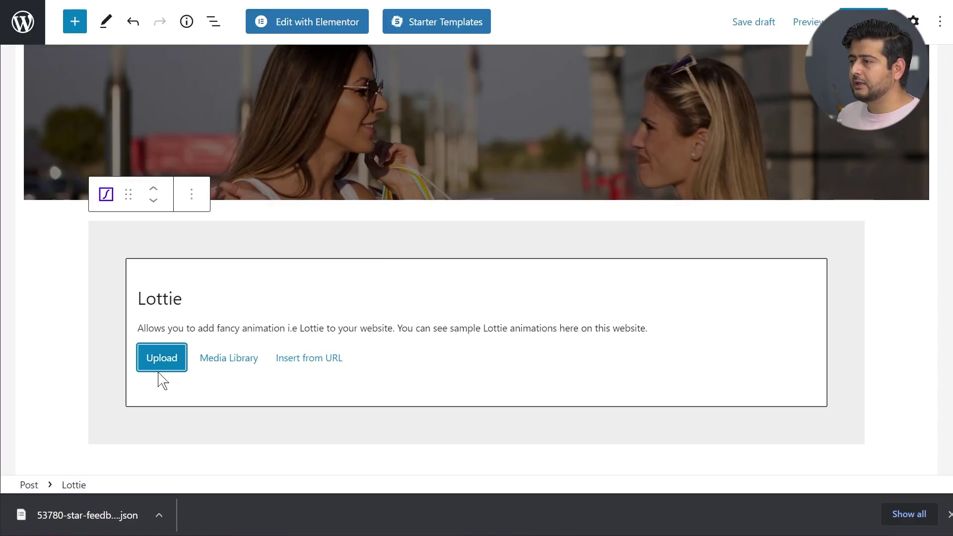
pyautogui.click(151, 365)
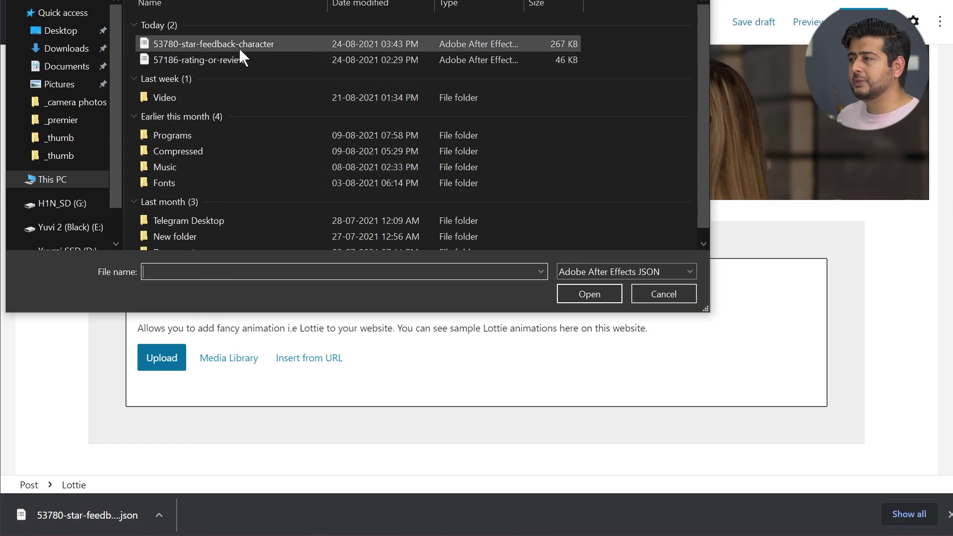
pyautogui.doubleClick(214, 46)
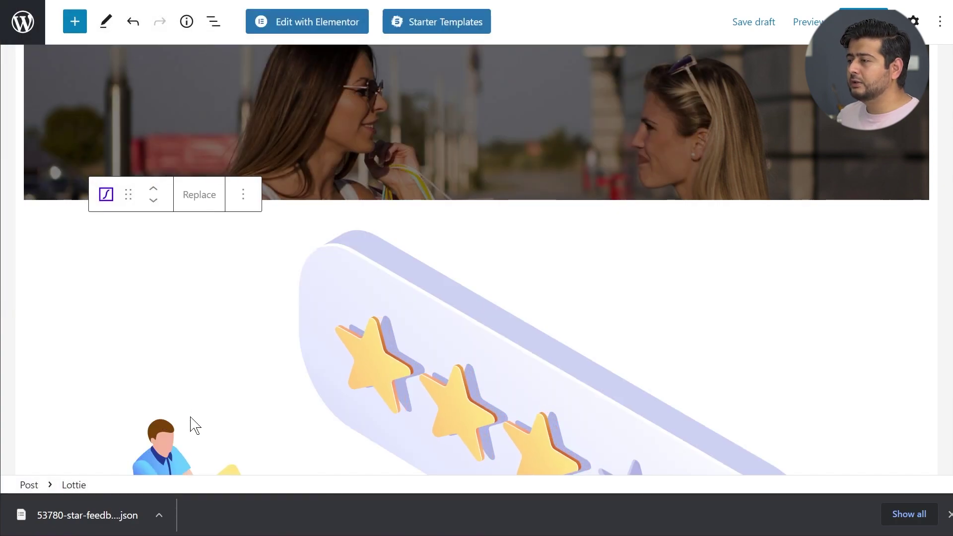
pyautogui.click(949, 514)
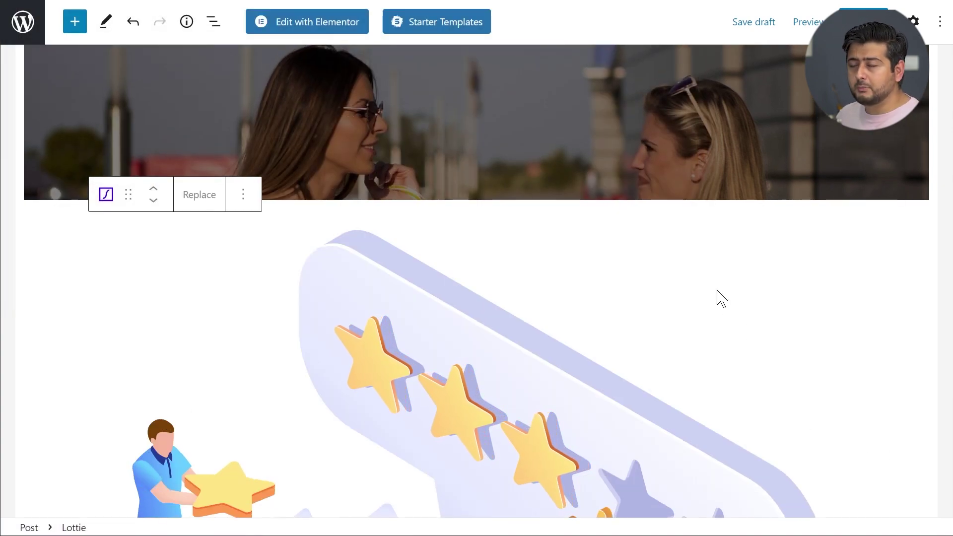
pyautogui.scroll(-2, 530, 279)
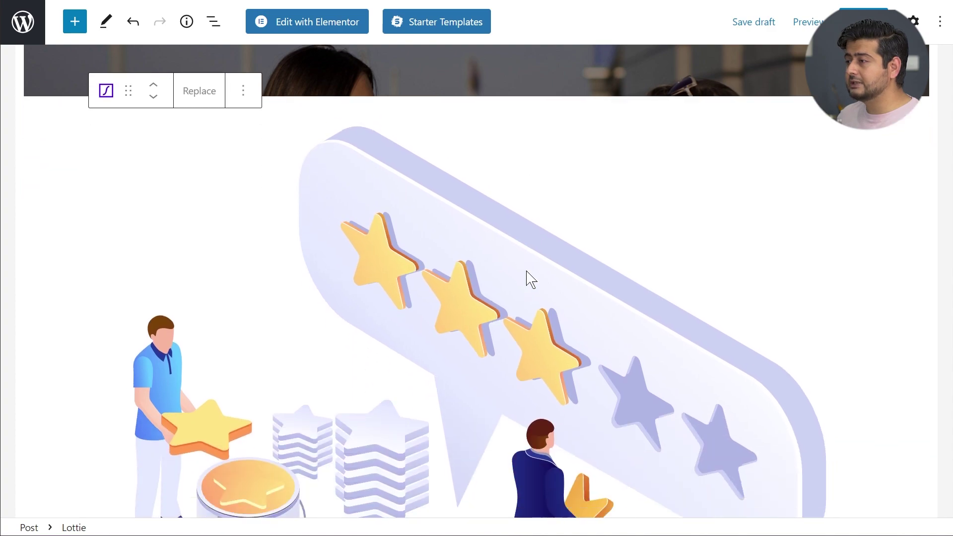
pyautogui.scroll(-1, 527, 278)
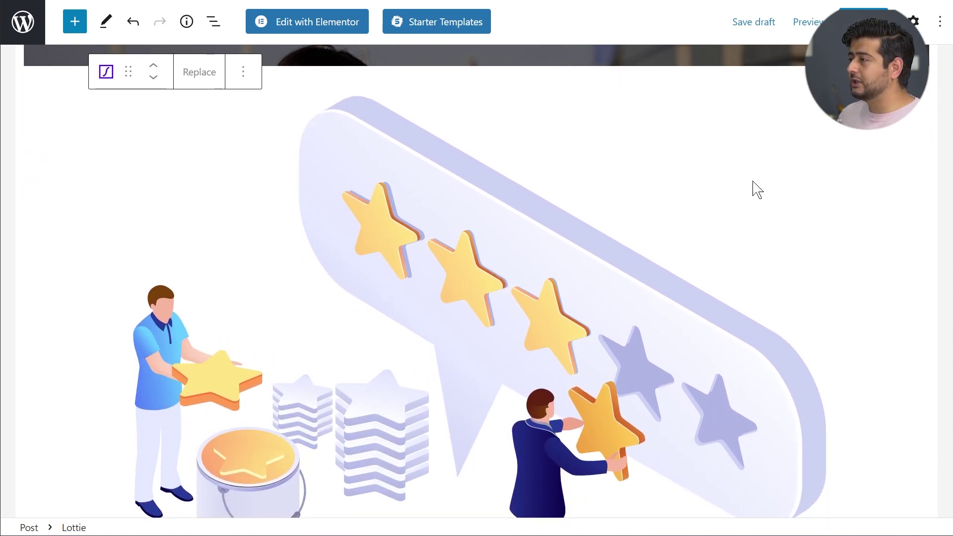
pyautogui.click(913, 22)
pyautogui.scroll(-5, 455, 246)
pyautogui.scroll(5, 455, 246)
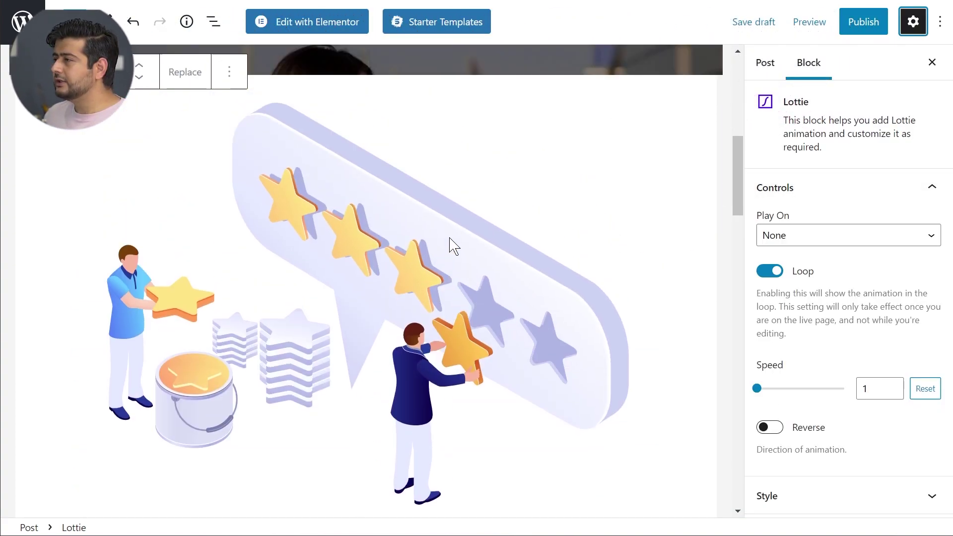
pyautogui.scroll(1, 455, 247)
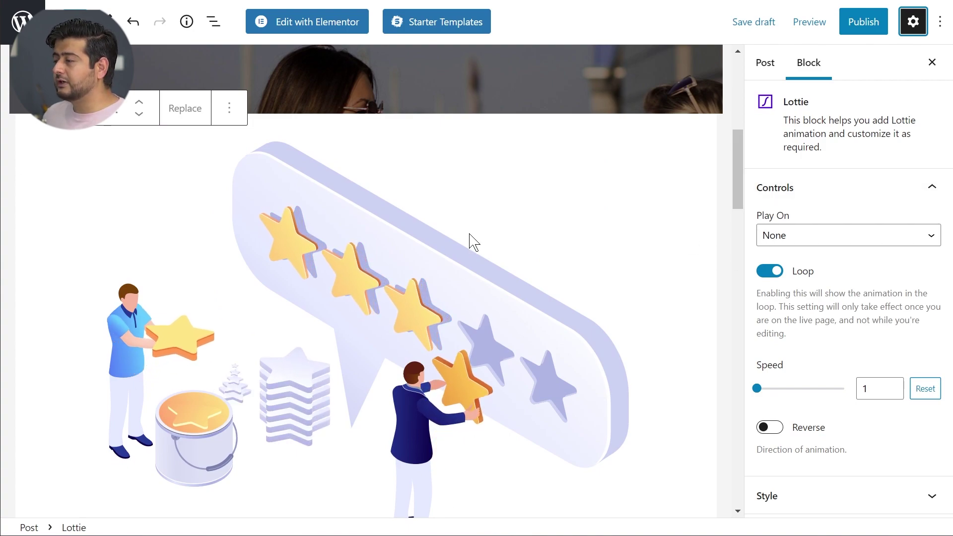
pyautogui.scroll(-3, 474, 242)
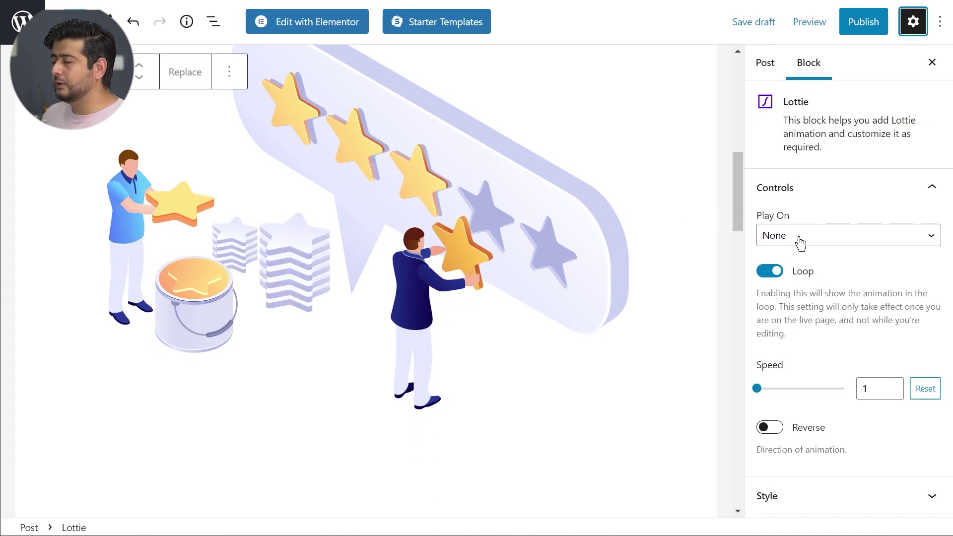
pyautogui.click(825, 239)
pyautogui.click(820, 268)
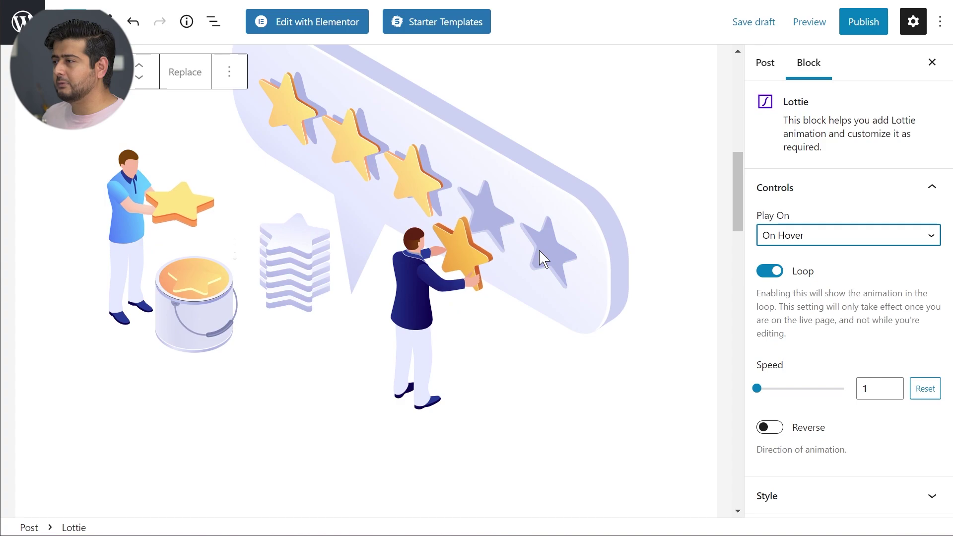
pyautogui.click(784, 238)
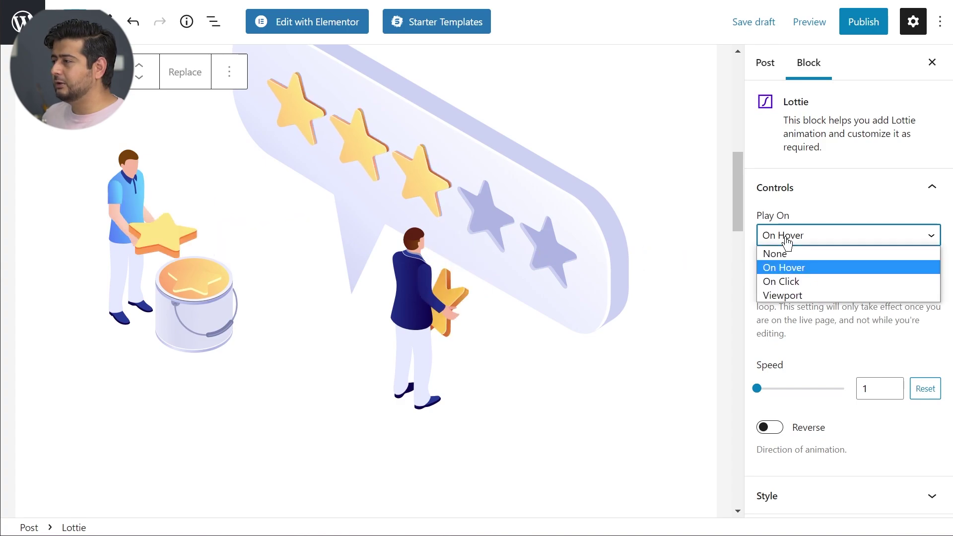
pyautogui.click(784, 279)
pyautogui.click(761, 241)
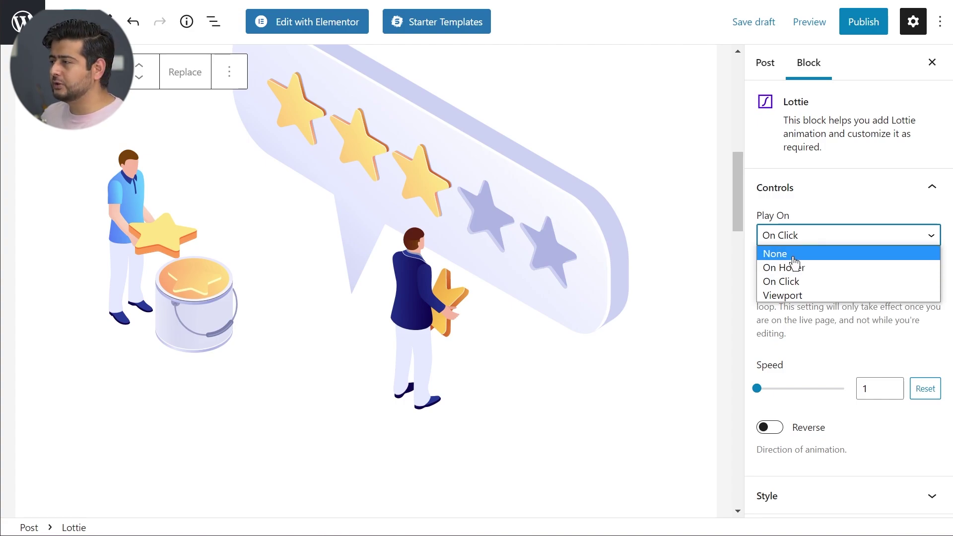
pyautogui.click(794, 257)
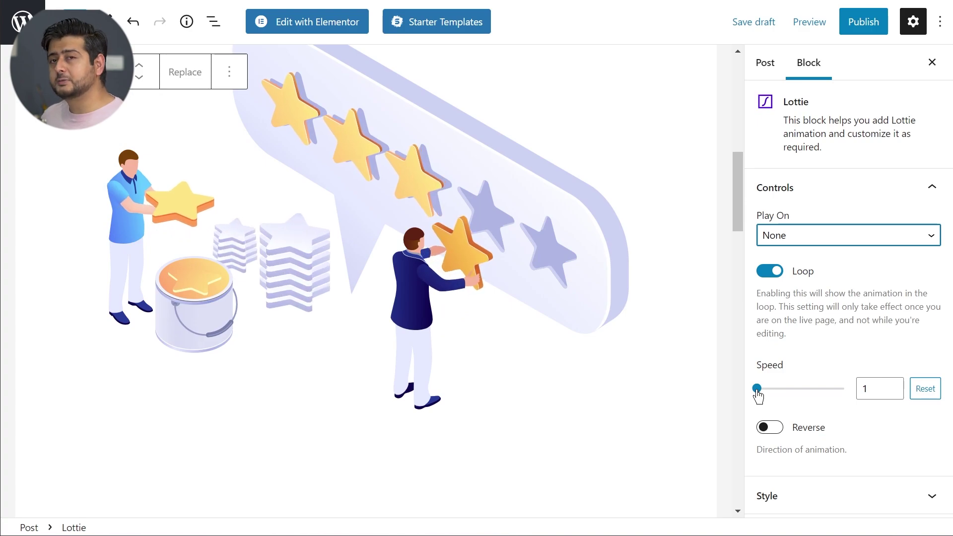
pyautogui.click(893, 386)
pyautogui.click(893, 385)
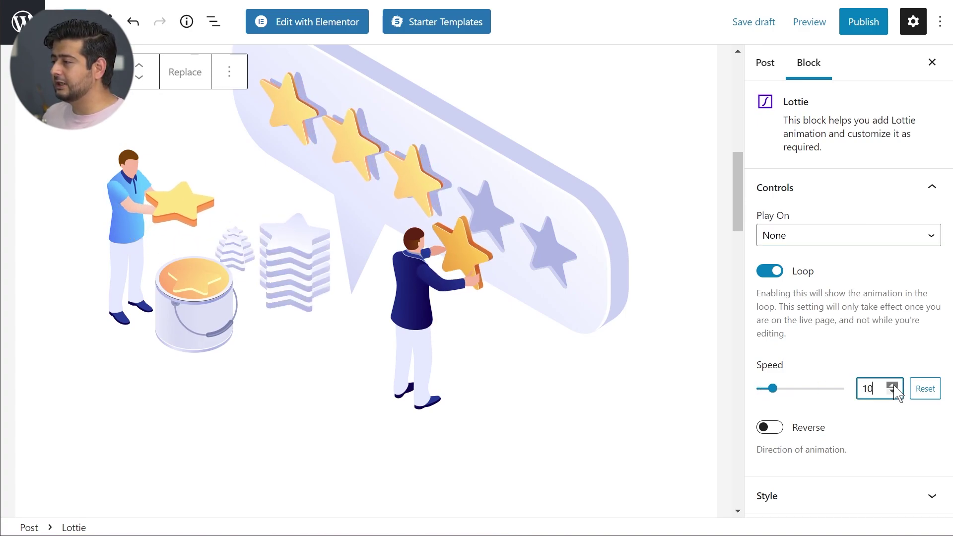
pyautogui.click(893, 386)
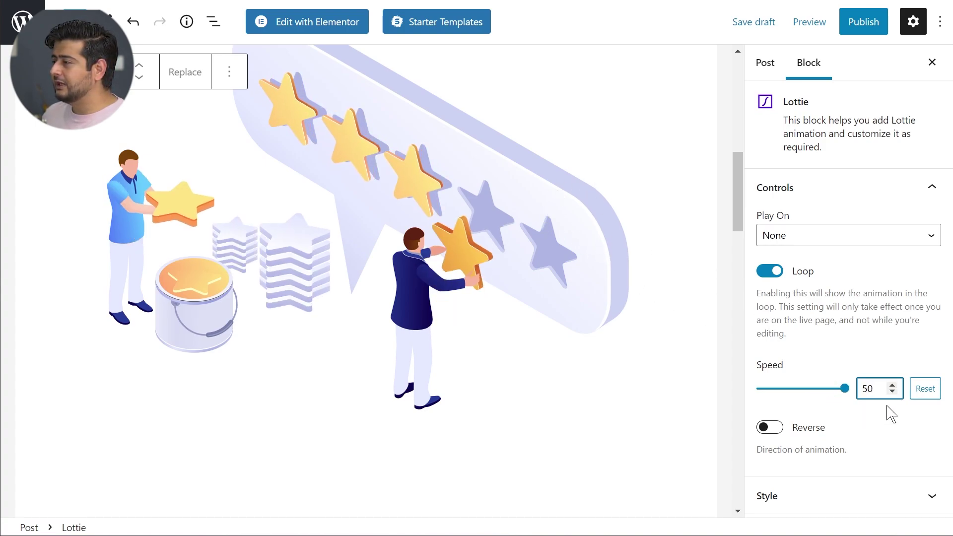
pyautogui.click(927, 392)
pyautogui.moveTo(800, 388); pyautogui.dragTo(755, 388)
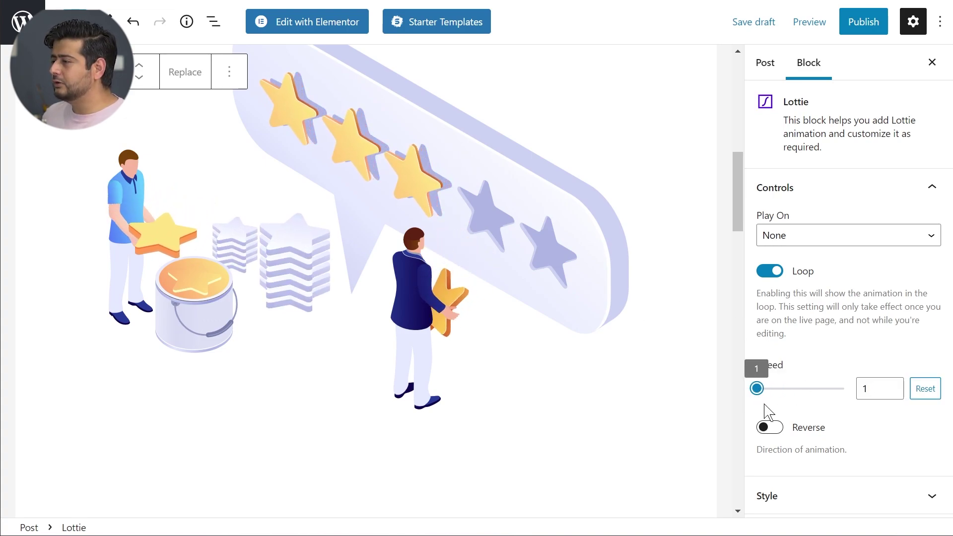
pyautogui.click(768, 429)
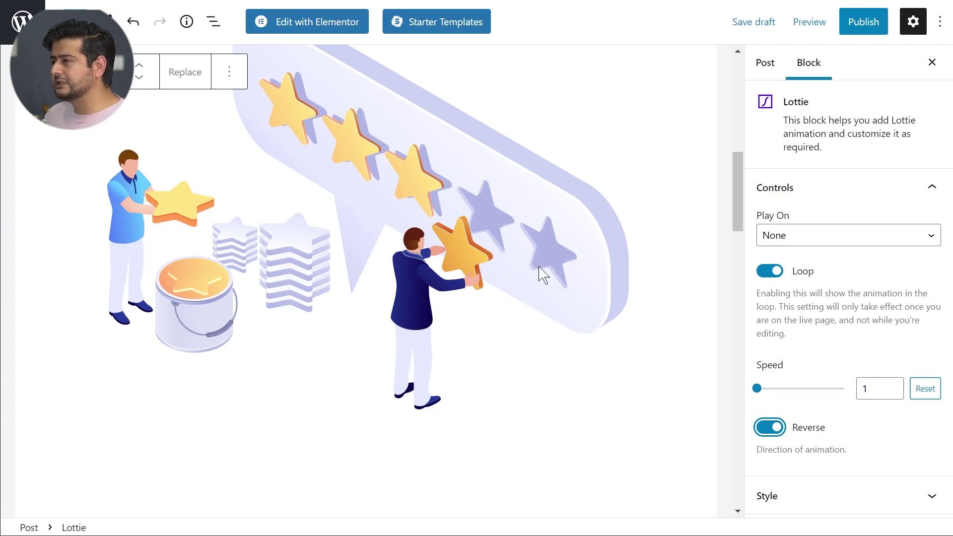
pyautogui.click(770, 428)
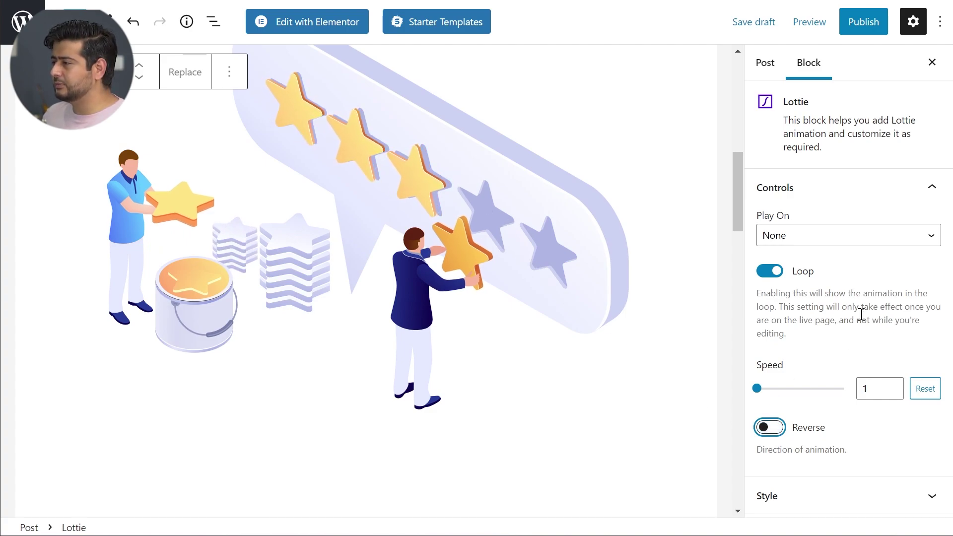
# Resize the Lottie animation in the Style panel to width 422 and height 363.
pyautogui.scroll(-1, 844, 378)
pyautogui.click(915, 462)
pyautogui.scroll(-3, 928, 330)
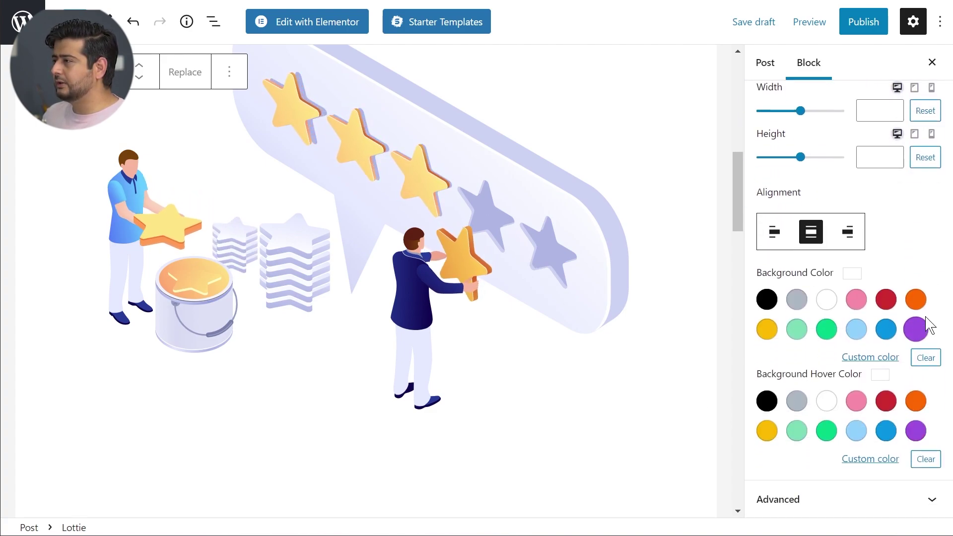
pyautogui.scroll(4, 923, 317)
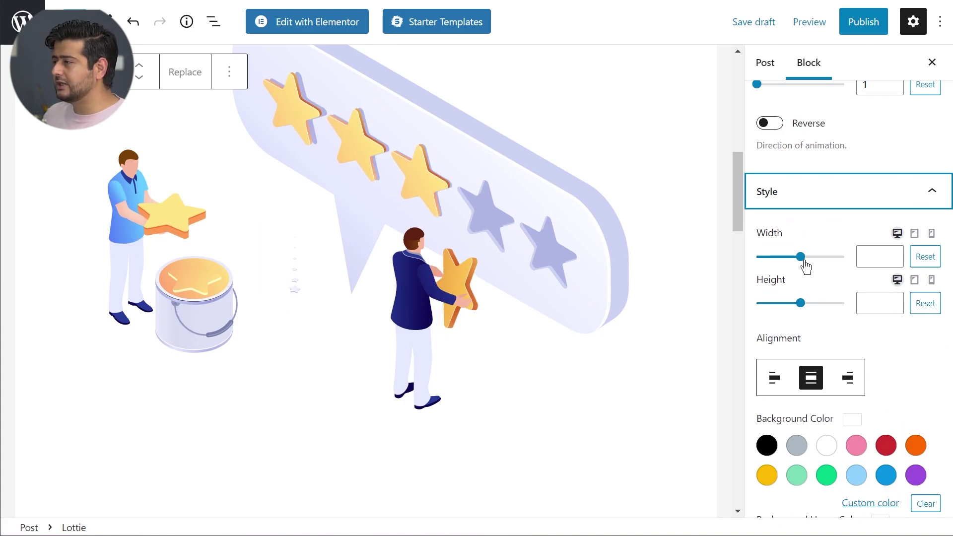
pyautogui.moveTo(801, 265)
pyautogui.mouseDown()
pyautogui.moveTo(785, 263)
pyautogui.moveTo(795, 266)
pyautogui.mouseUp()
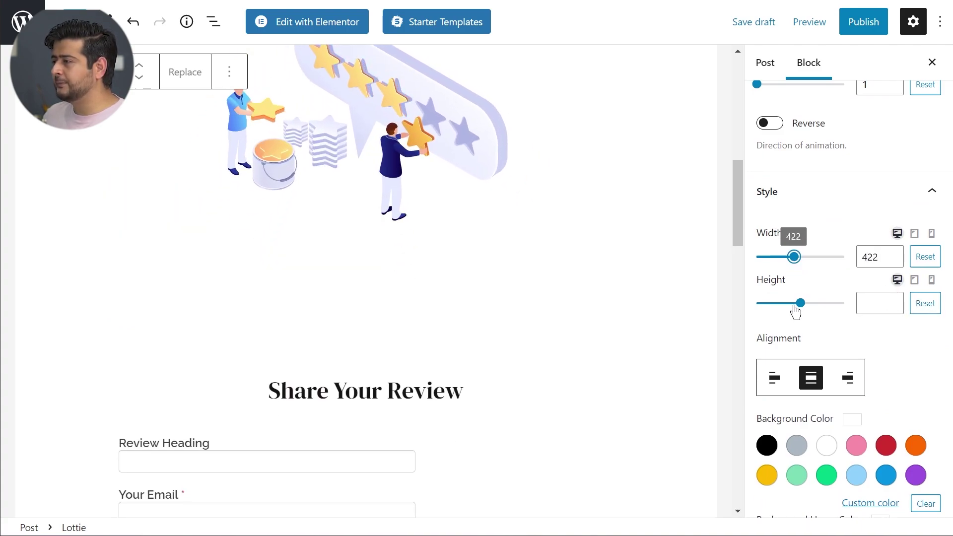
pyautogui.moveTo(803, 308)
pyautogui.mouseDown()
pyautogui.moveTo(811, 311)
pyautogui.moveTo(789, 310)
pyautogui.mouseUp()
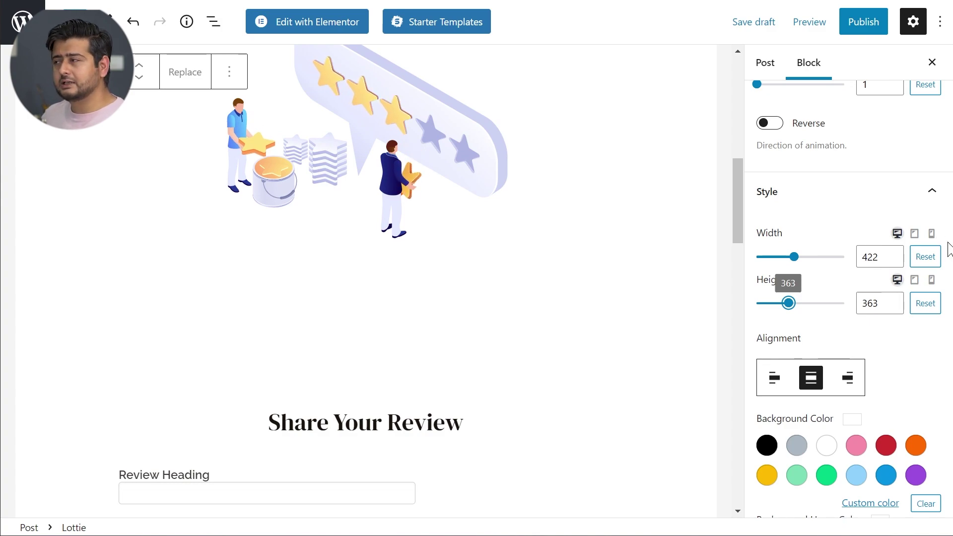
pyautogui.scroll(-3, 948, 248)
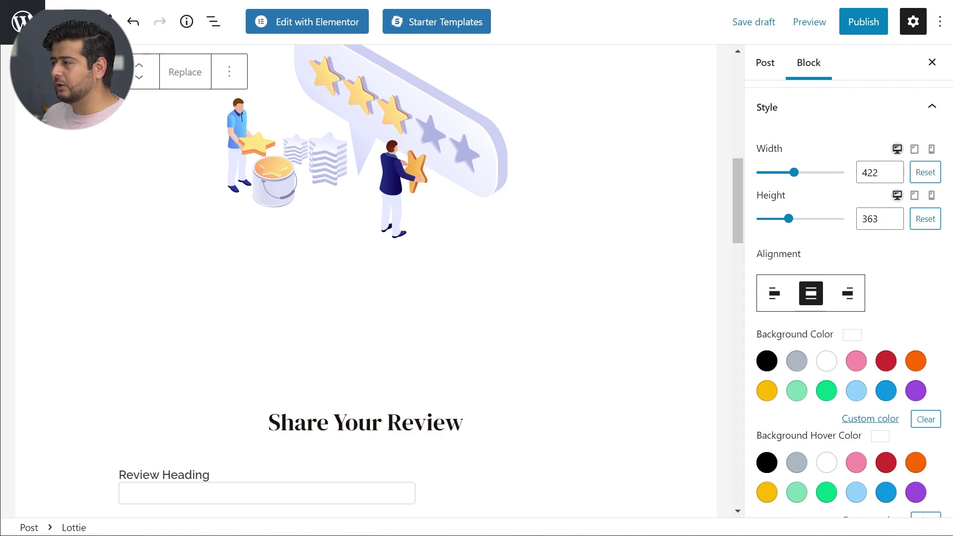
pyautogui.scroll(1, 849, 297)
pyautogui.scroll(-3, 849, 297)
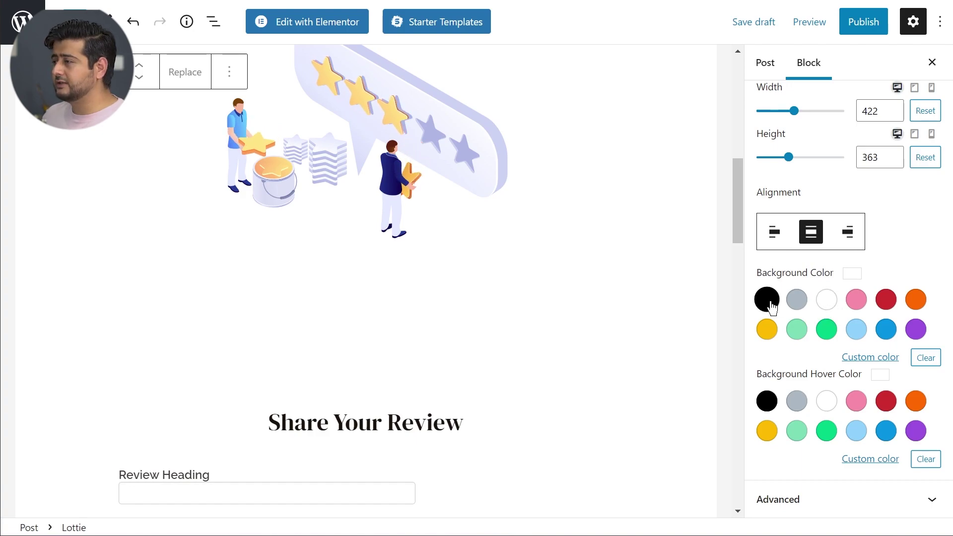
# Set the animation's Background Color to White and clear its Background Hover Color.
pyautogui.click(795, 333)
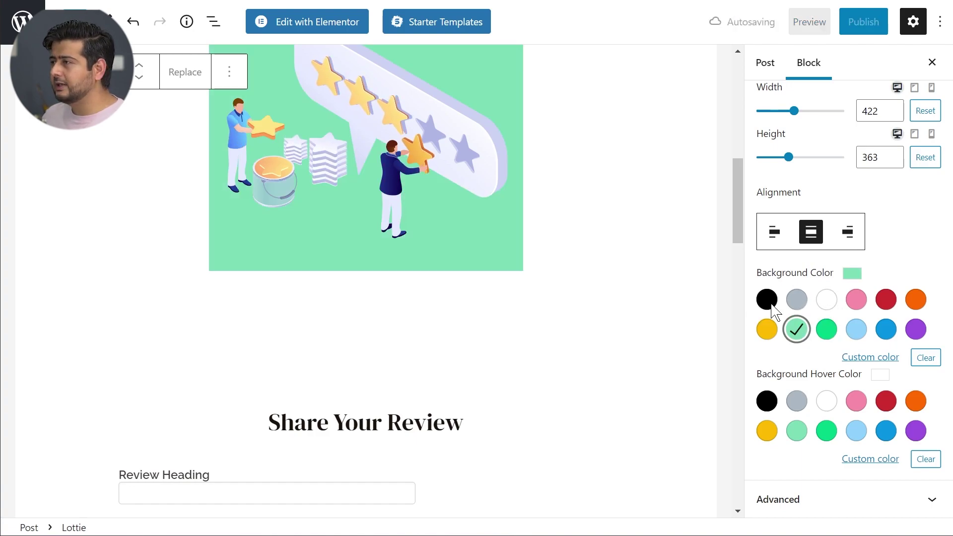
pyautogui.scroll(2, 732, 221)
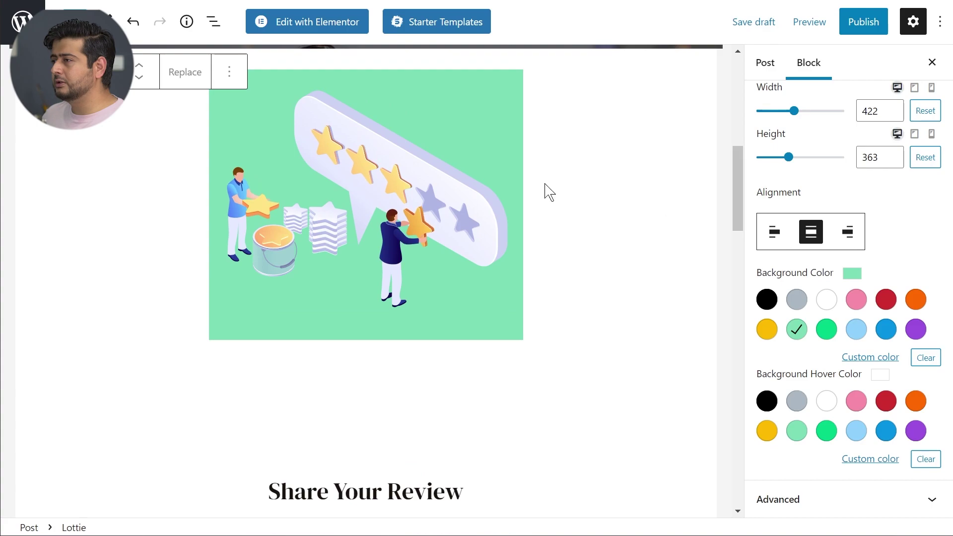
pyautogui.click(834, 301)
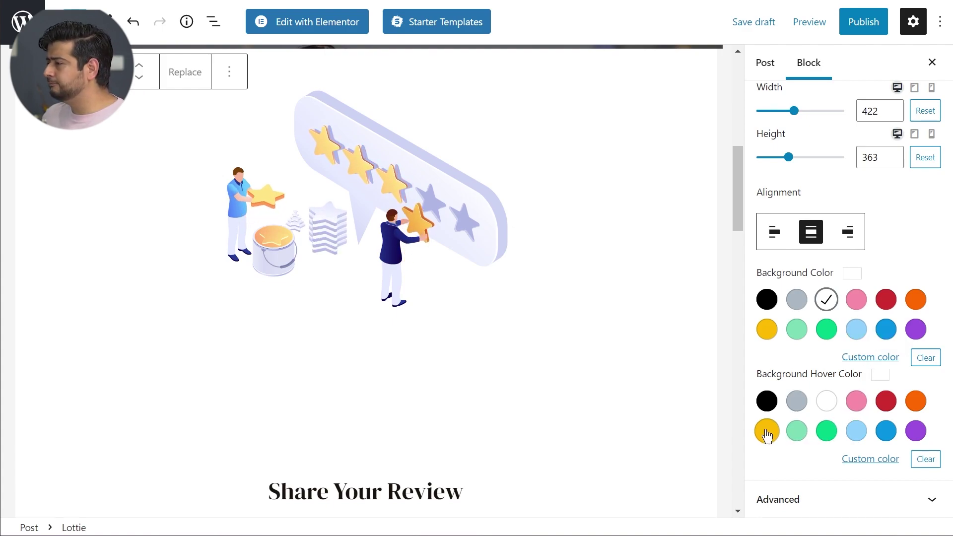
pyautogui.click(790, 439)
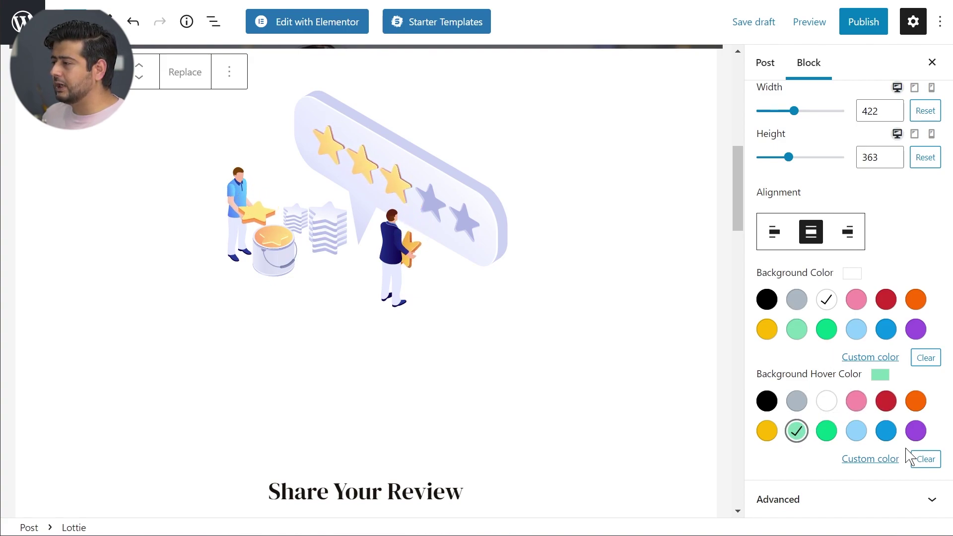
pyautogui.click(926, 459)
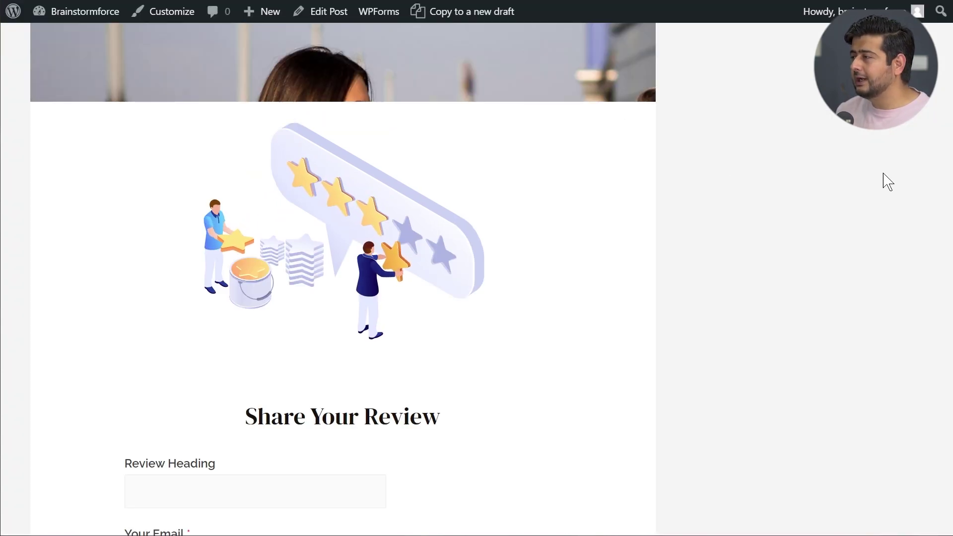
# Scroll the live review page to the star animation above the Share Your Review form.
pyautogui.scroll(5, 885, 181)
pyautogui.scroll(-6, 342, 278)
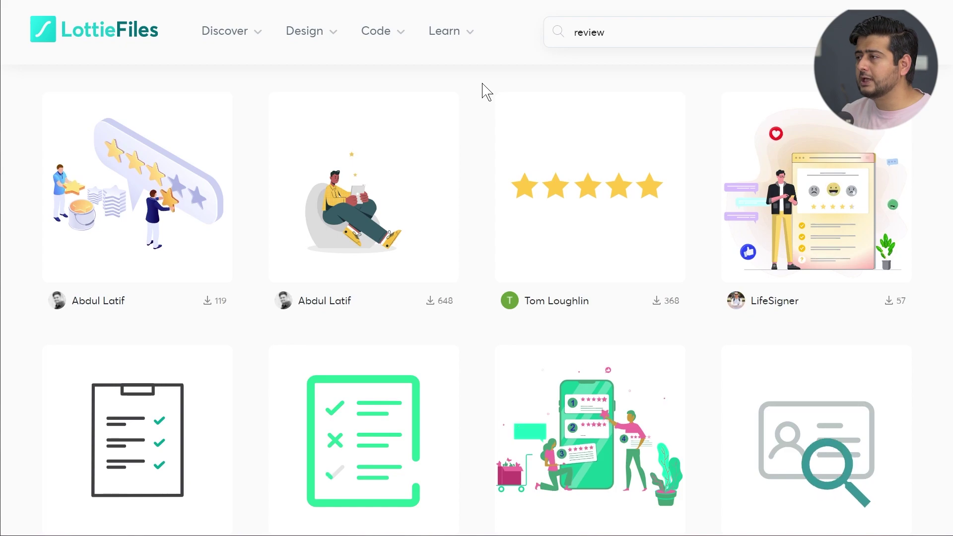
# Scroll through the LottieFiles 'review' search results of star-rating animation cards.
pyautogui.scroll(-1, 489, 94)
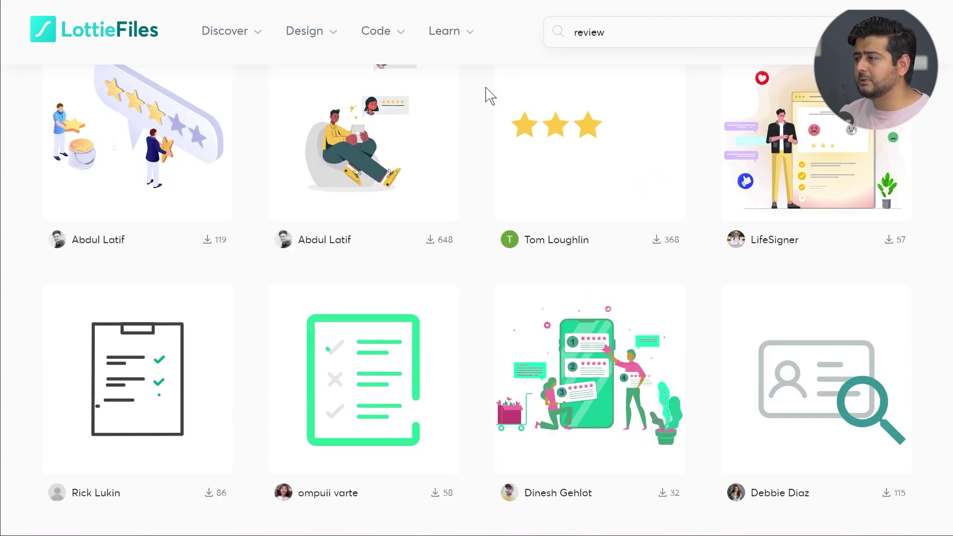
pyautogui.scroll(-5, 489, 94)
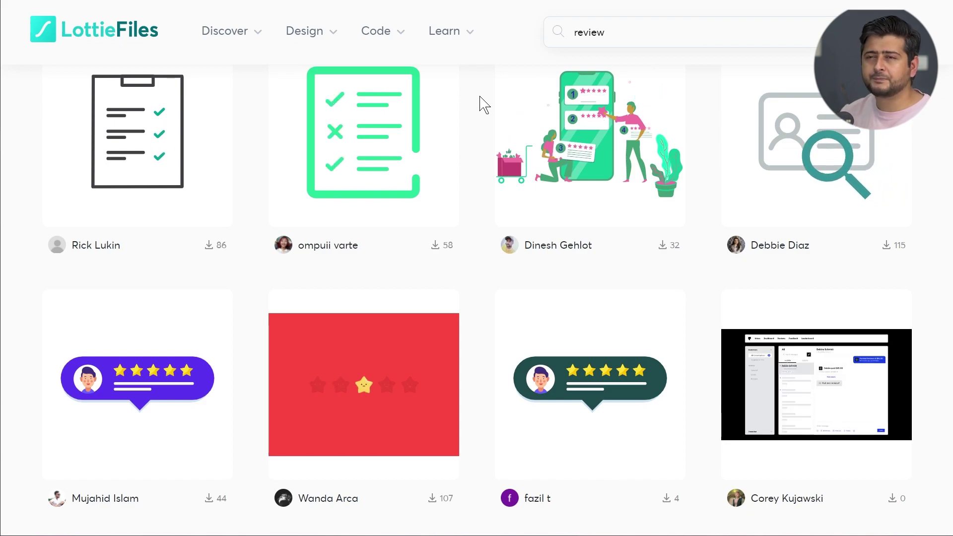
pyautogui.scroll(5, 484, 104)
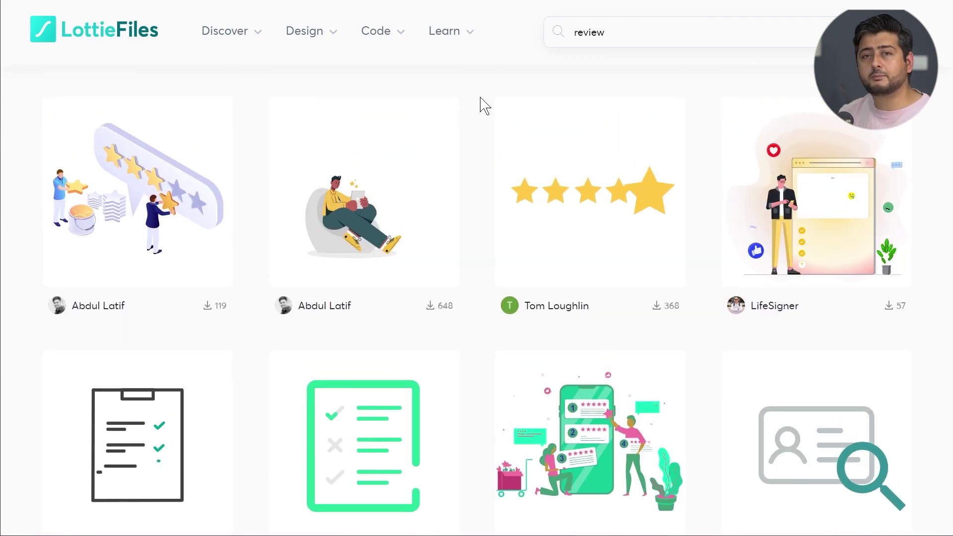